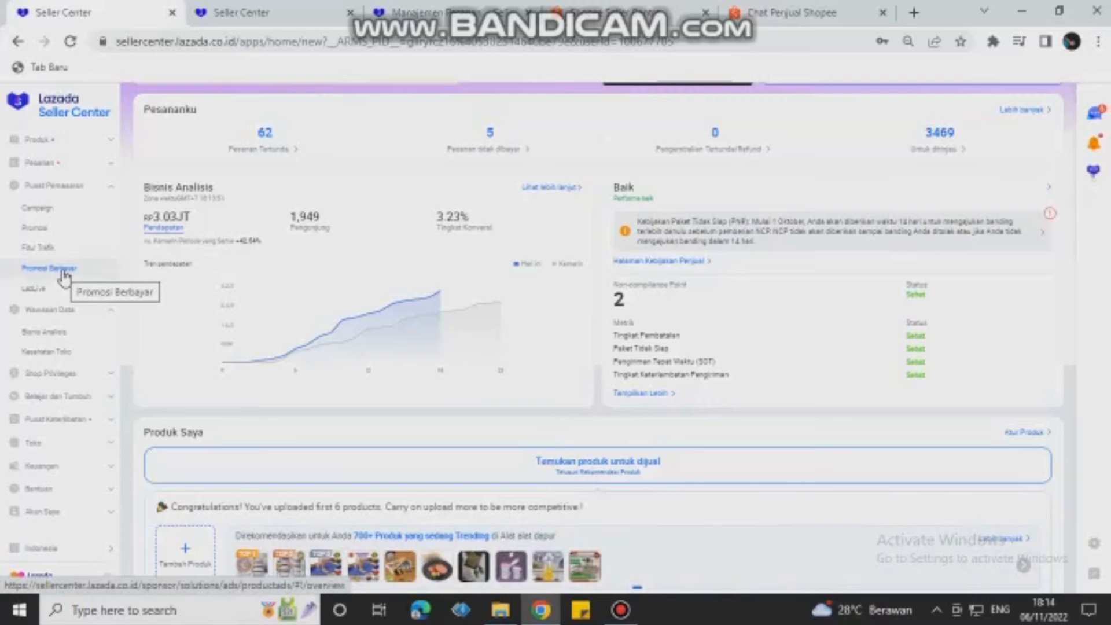
# Step: Open the Promosi Berbayar section and go to the campaign management page for Promosi Produk
pyautogui.click(64, 276)
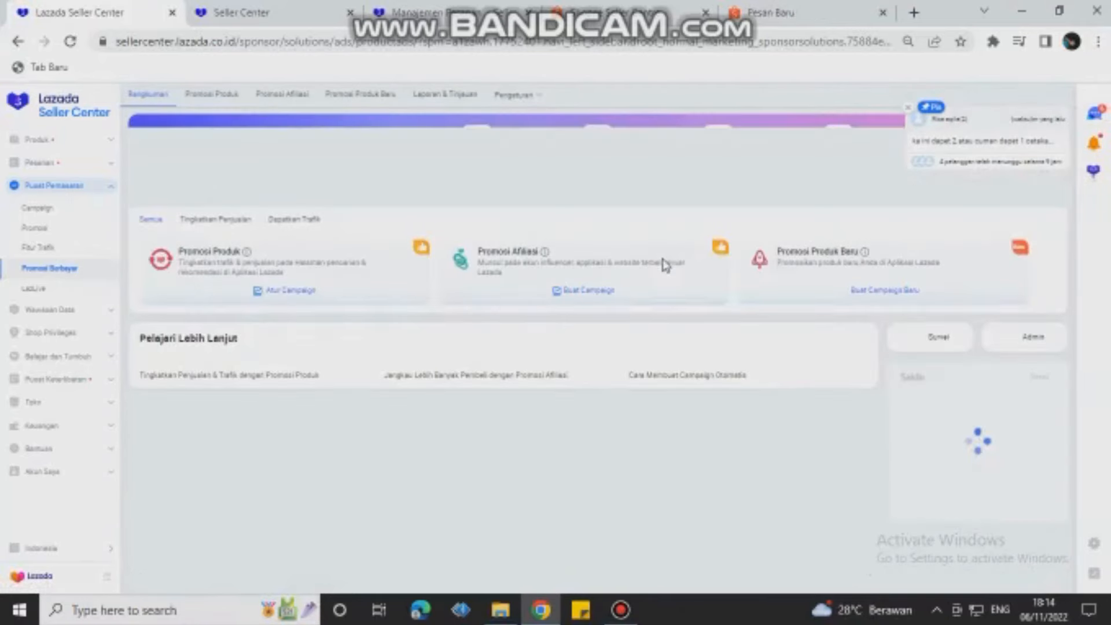
pyautogui.scroll(-2, 631, 306)
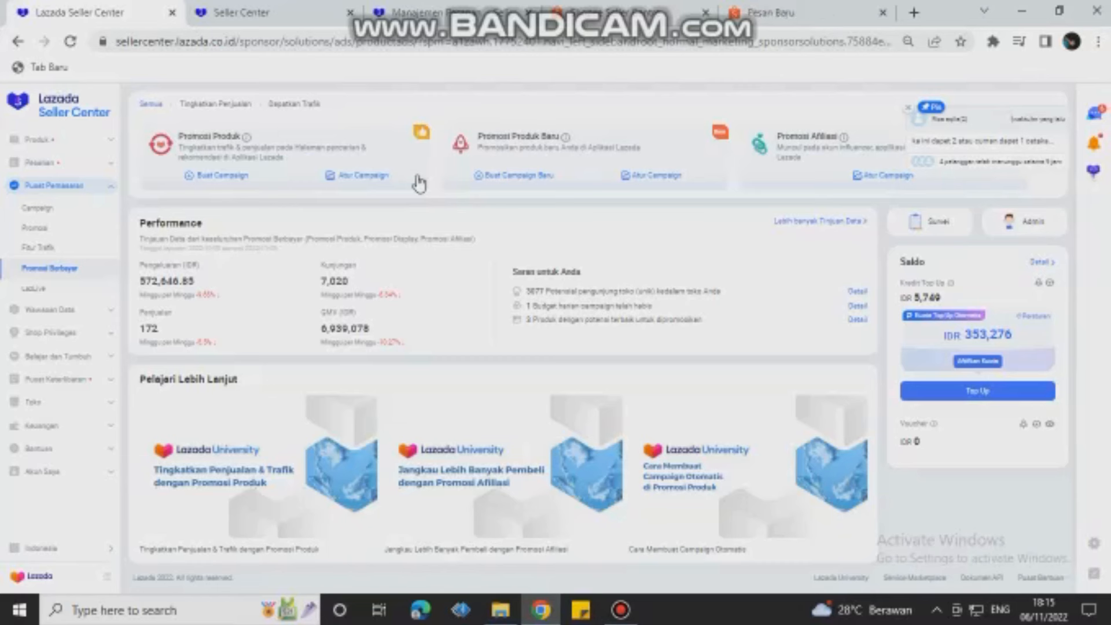
pyautogui.click(360, 181)
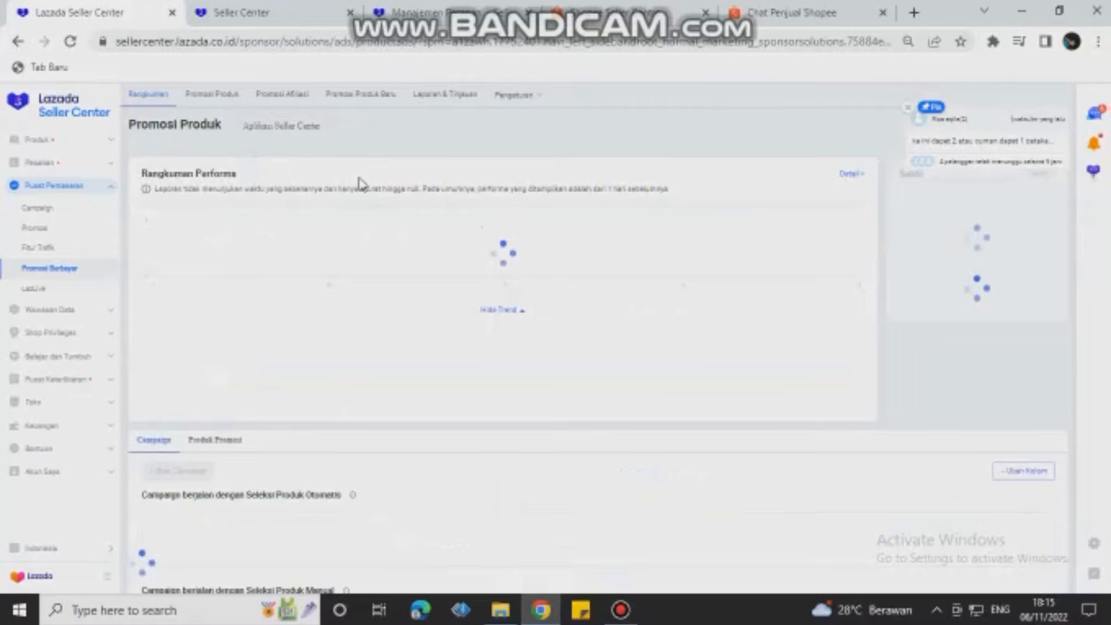
pyautogui.scroll(-8, 515, 263)
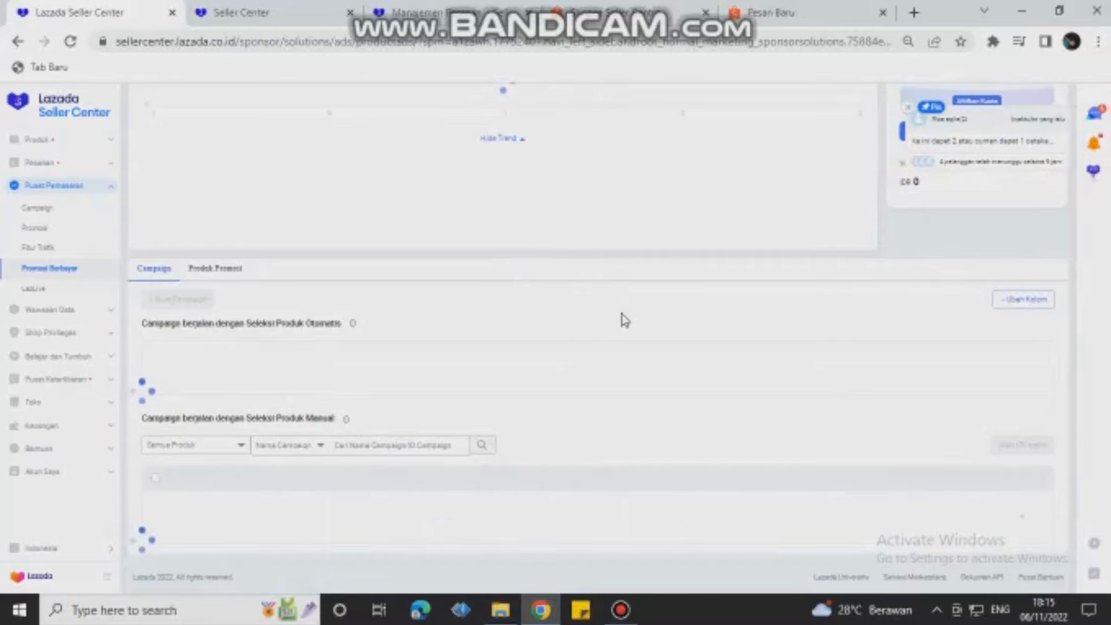
pyautogui.scroll(5, 624, 320)
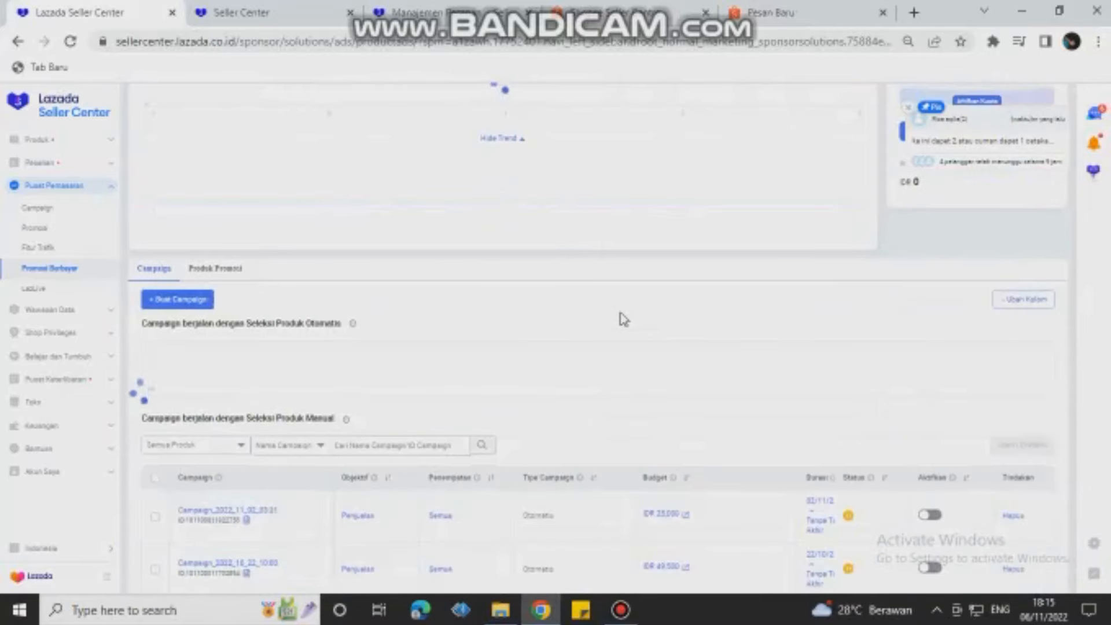
pyautogui.scroll(3, 622, 318)
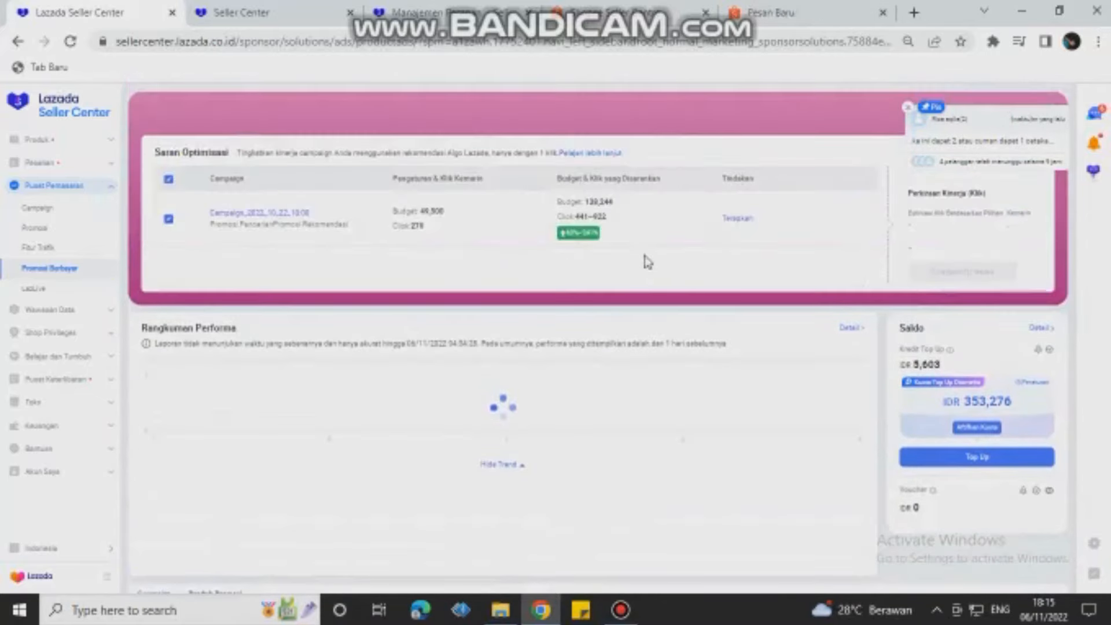
pyautogui.scroll(-5, 620, 315)
pyautogui.scroll(-3, 613, 316)
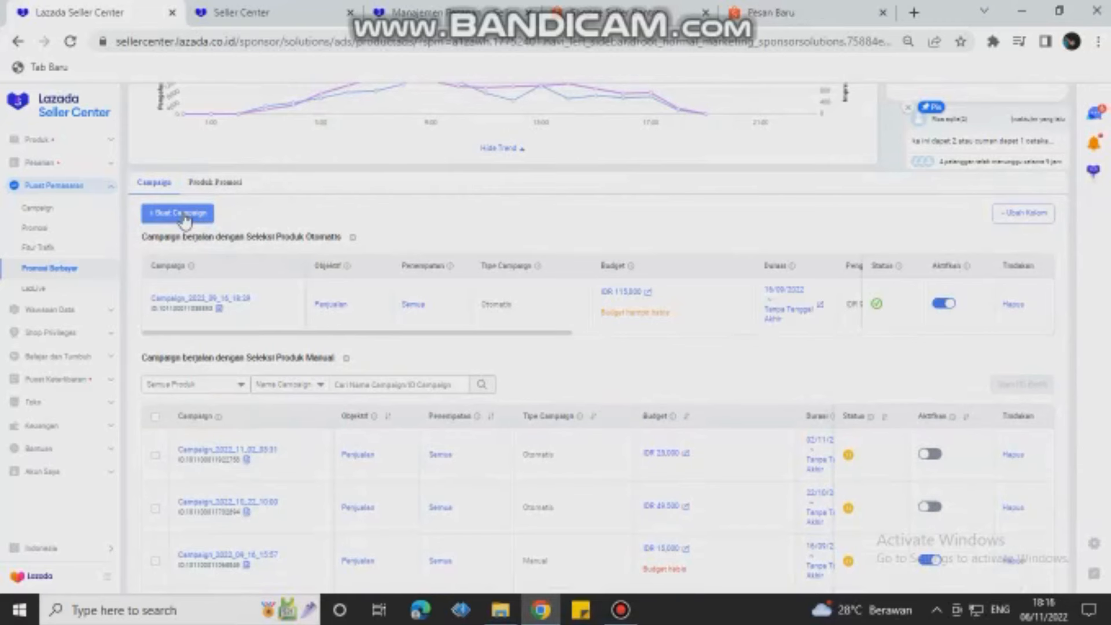
# Step: Start a new Promosi Produk campaign and choose Trafik as the campaign objective
pyautogui.click(181, 215)
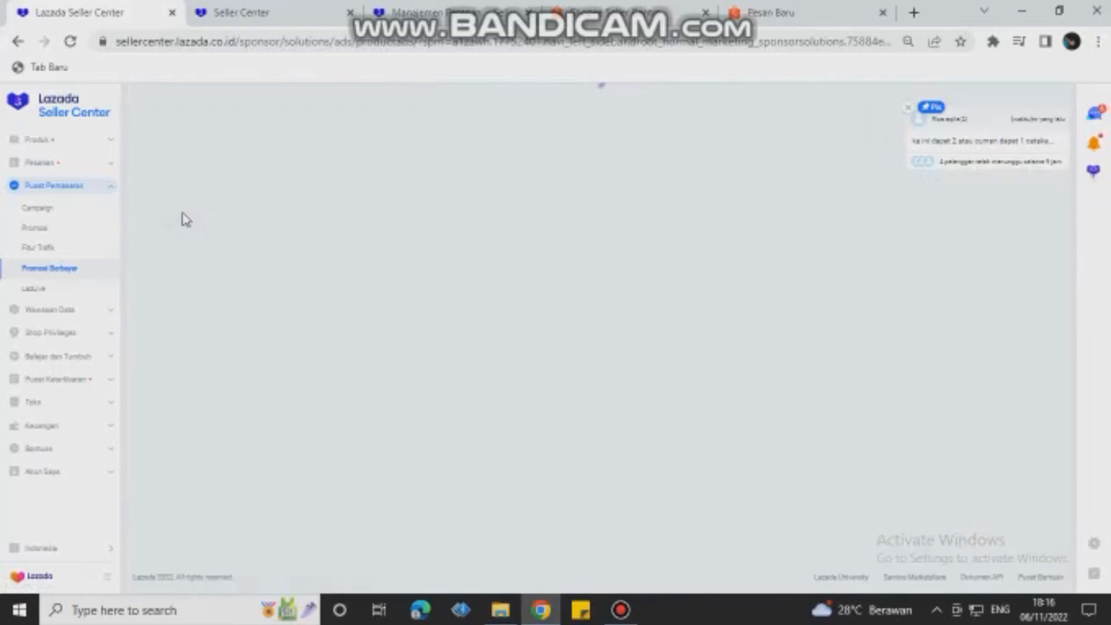
pyautogui.scroll(-4, 491, 315)
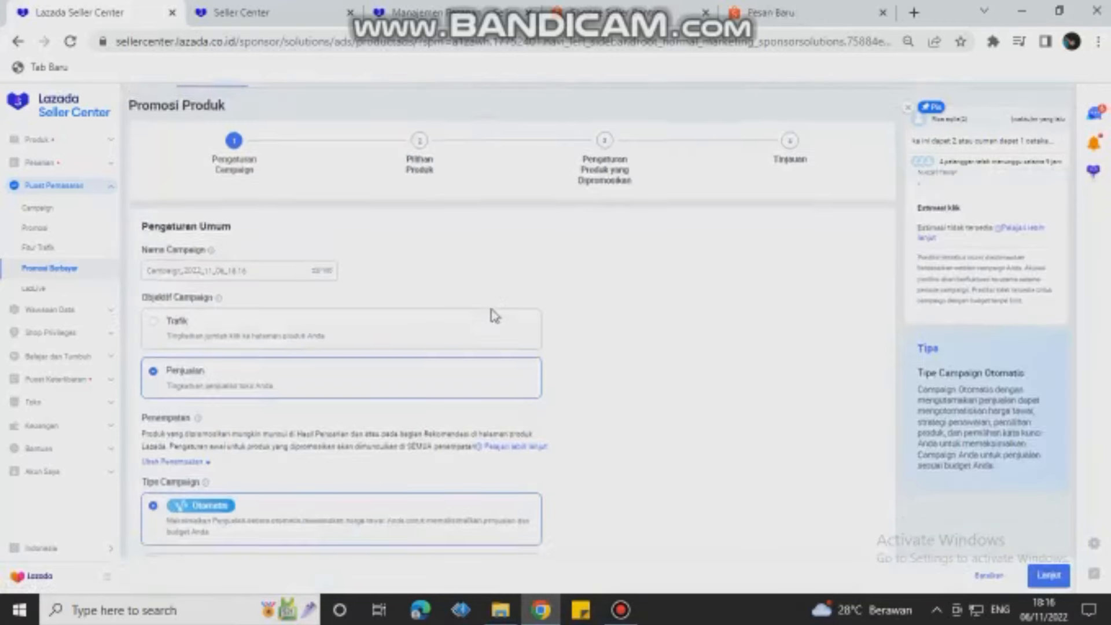
pyautogui.scroll(3, 194, 157)
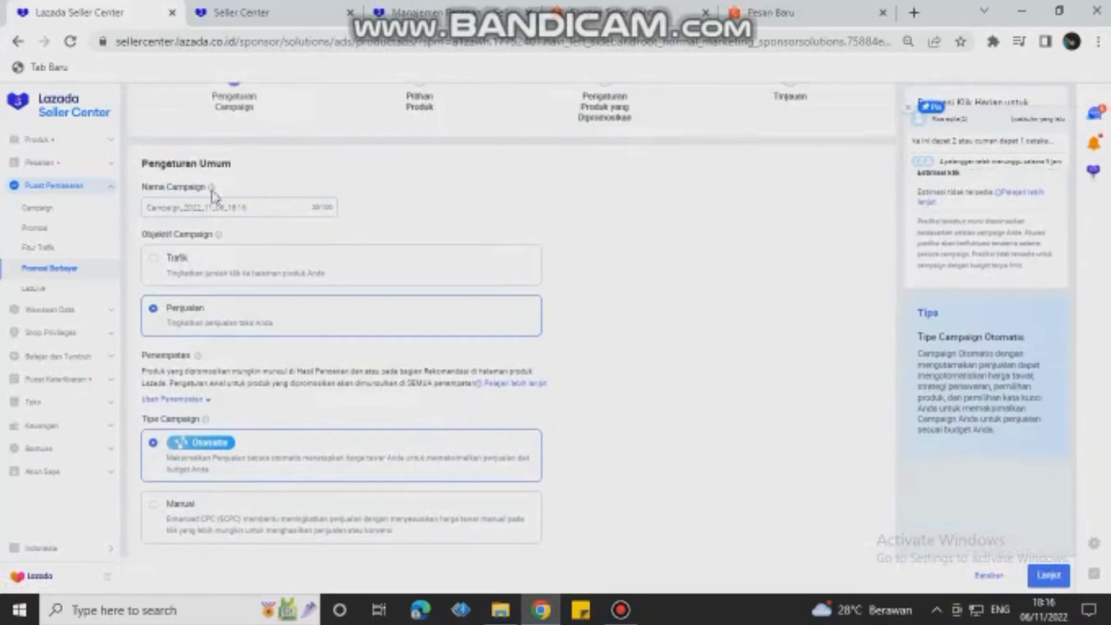
pyautogui.click(155, 266)
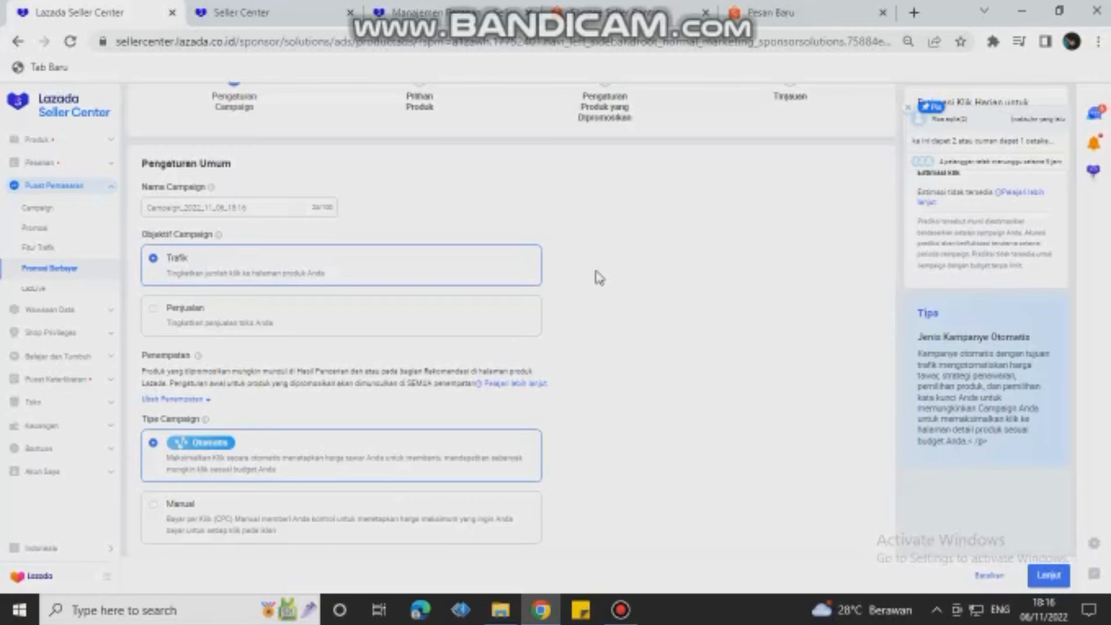
pyautogui.scroll(-3, 572, 284)
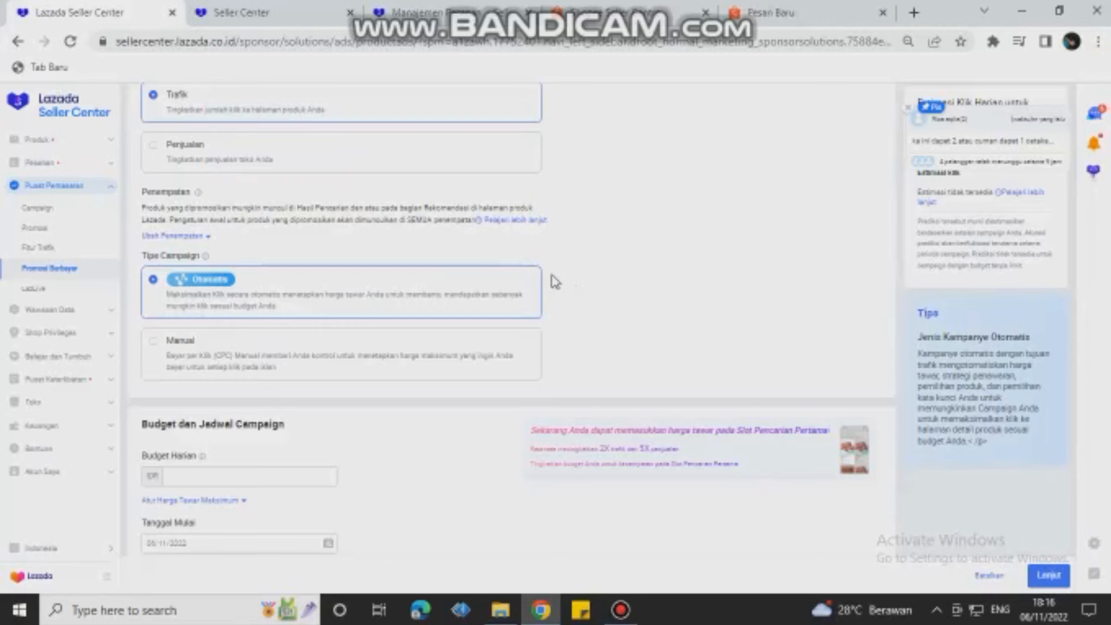
pyautogui.scroll(2, 360, 246)
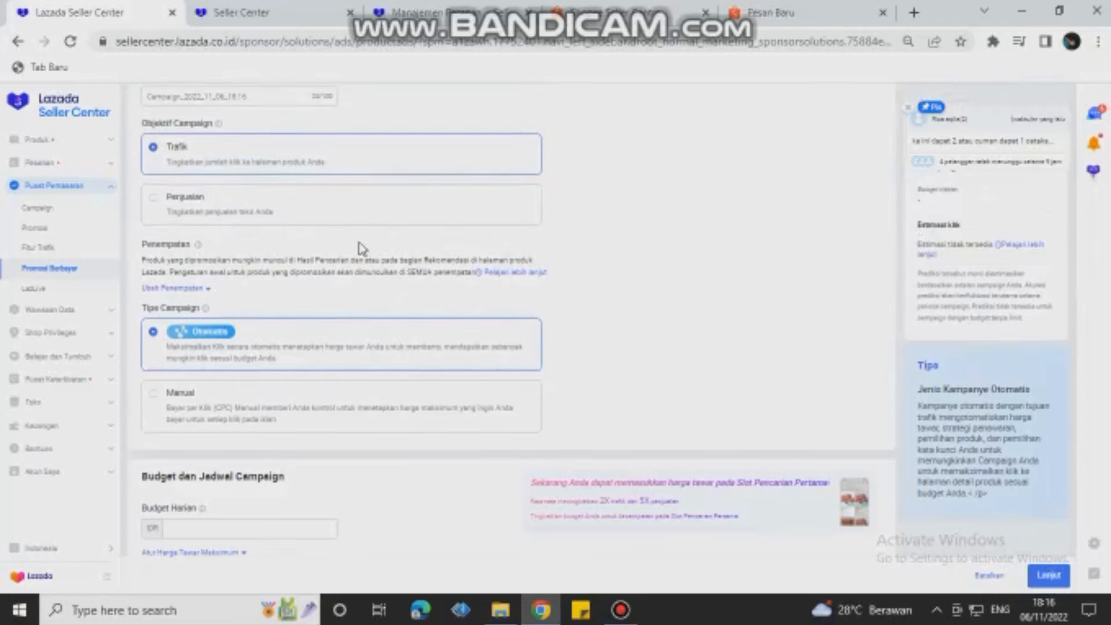
pyautogui.scroll(2, 340, 242)
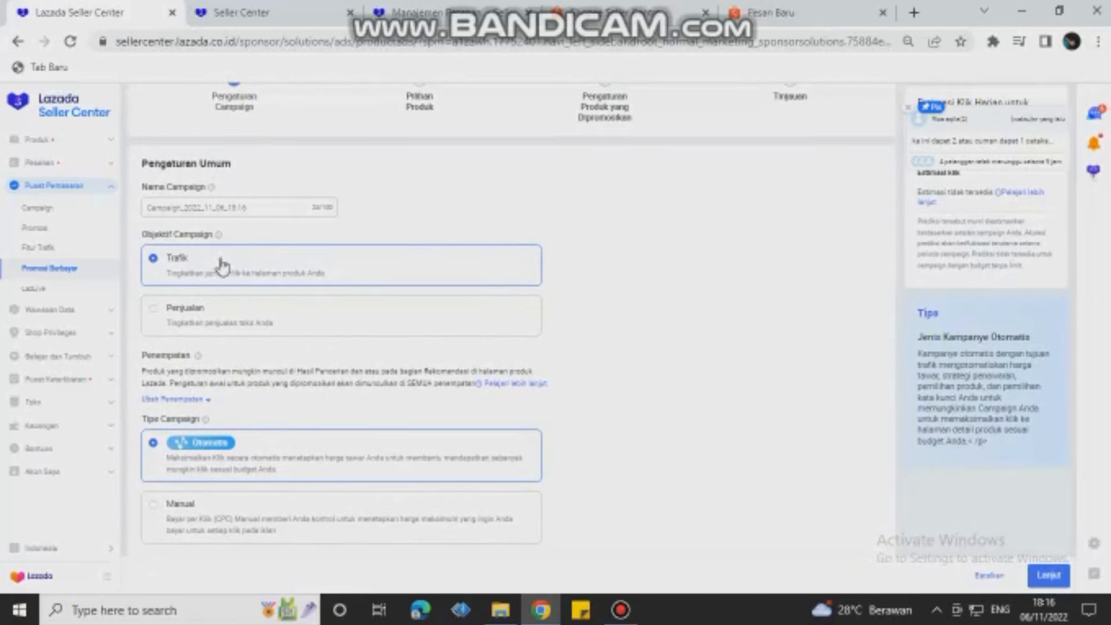
# Step: Set the campaign's daily budget to IDR 25,000
pyautogui.scroll(-2, 223, 262)
pyautogui.scroll(-3, 249, 271)
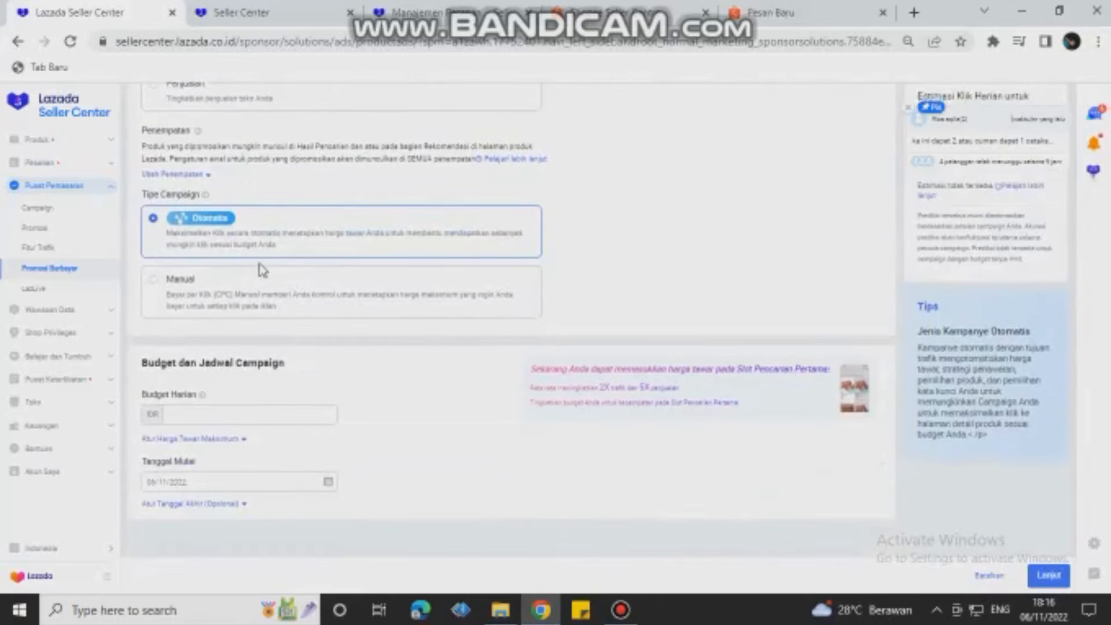
pyautogui.click(230, 413)
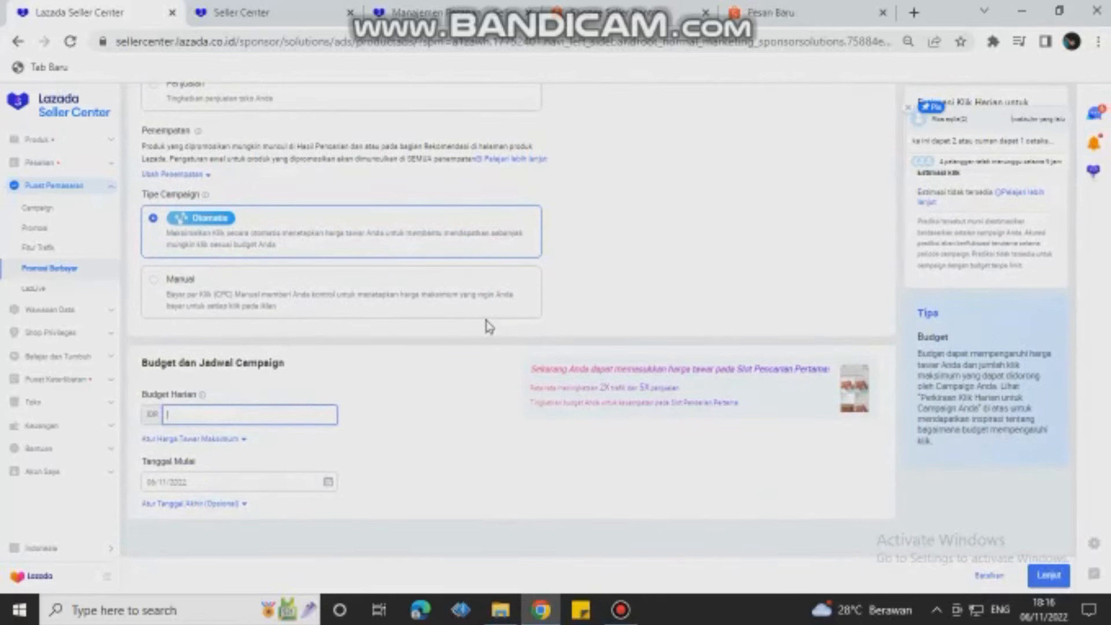
pyautogui.write('1000')
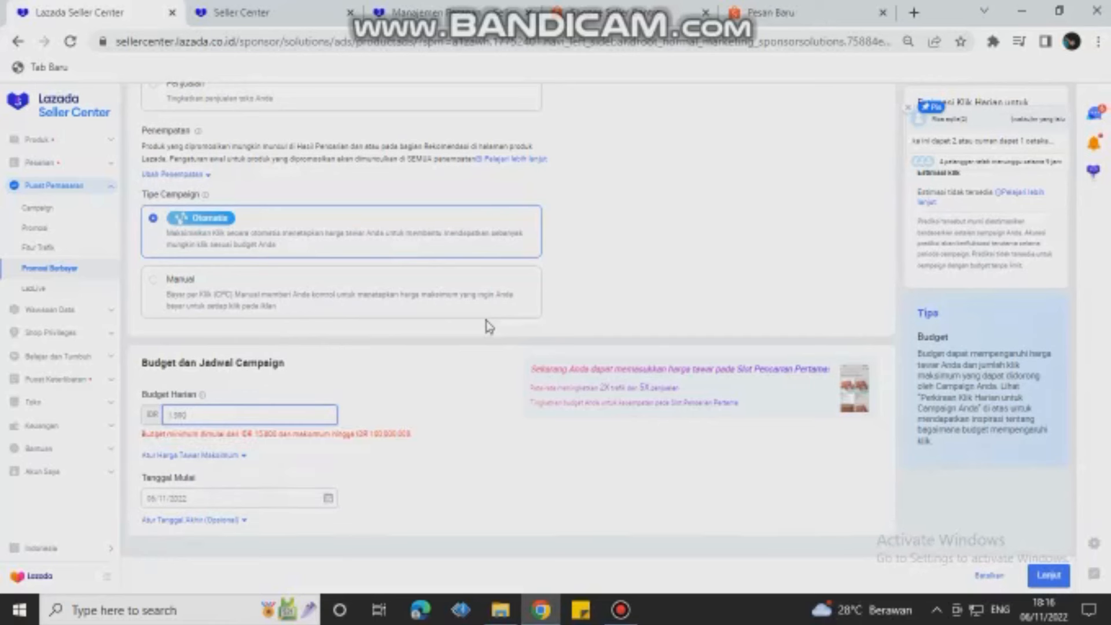
pyautogui.press('BackSpace')
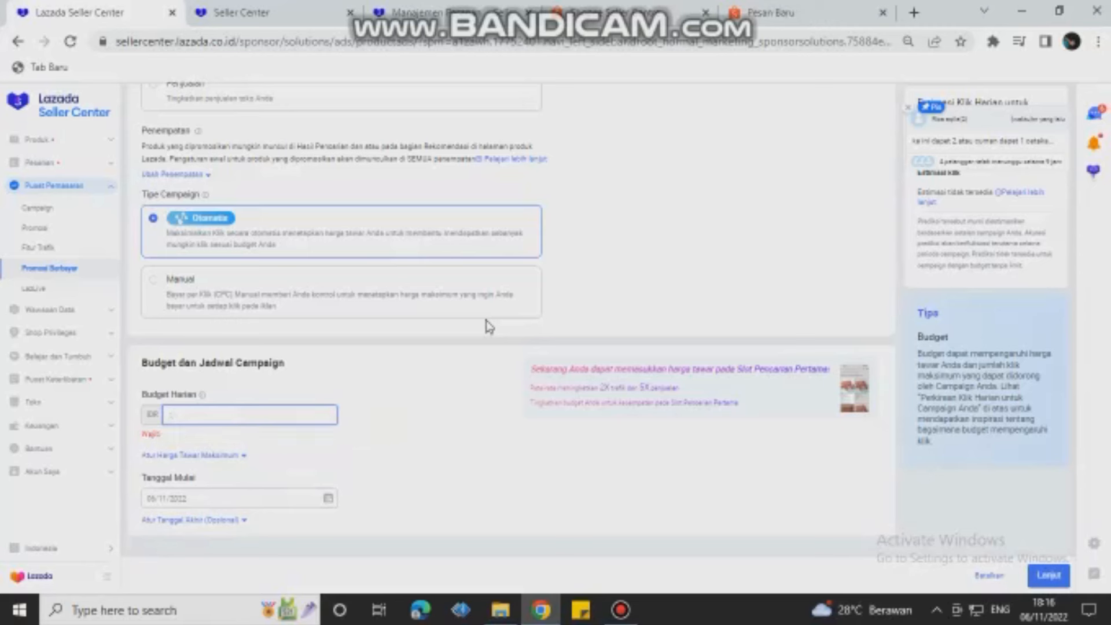
pyautogui.write('25.00')
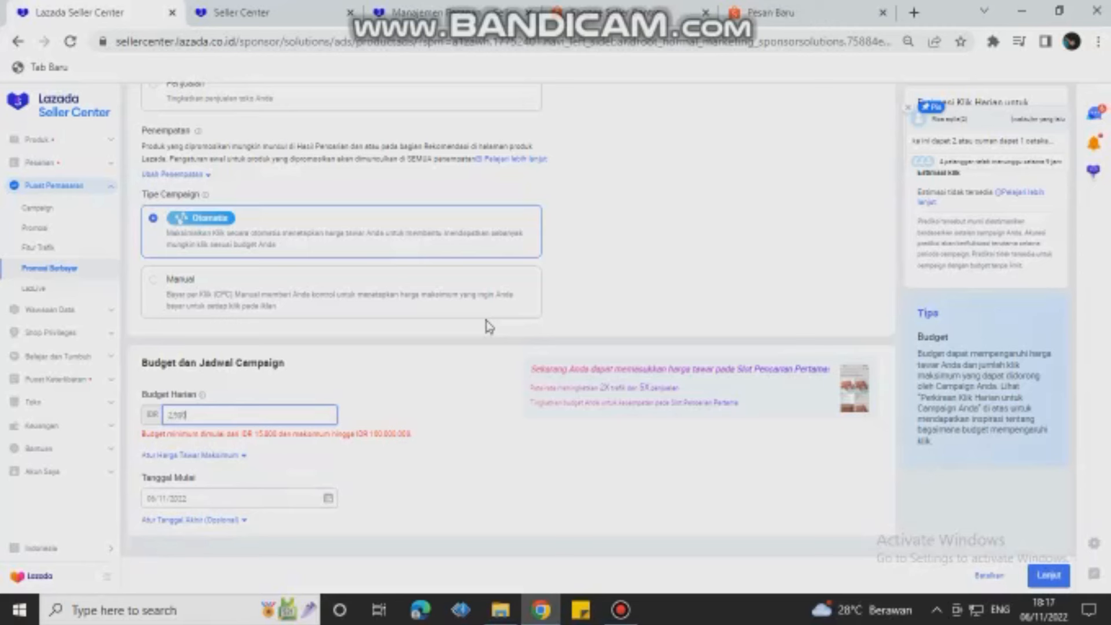
pyautogui.write('0')
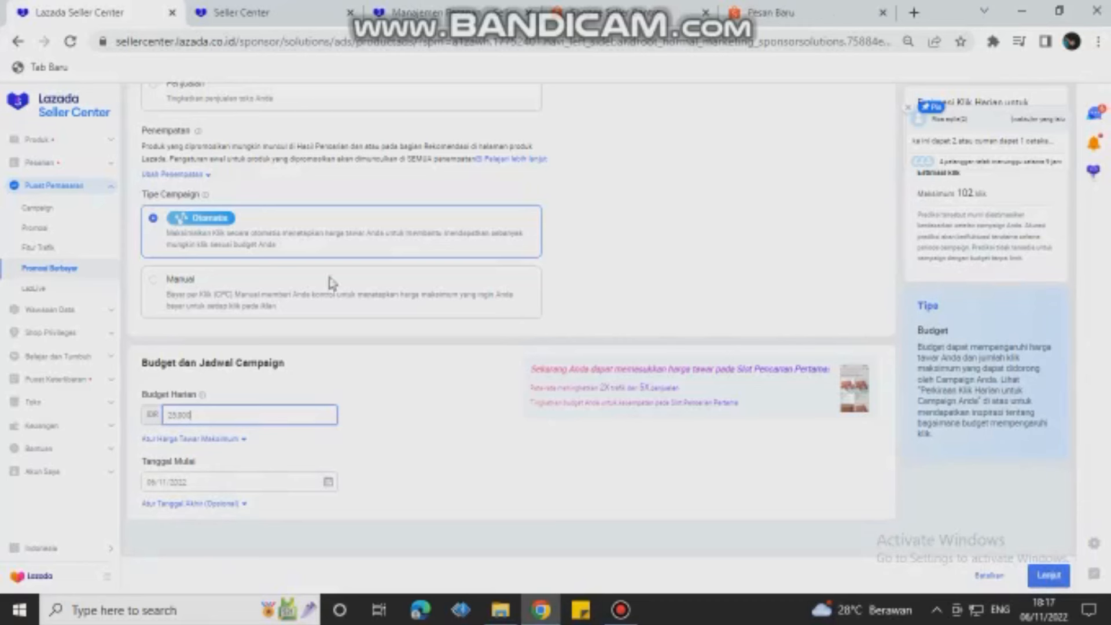
# Step: Continue to the product selection stage and open the product picker, trying out select-all on the full list and clearing it again
pyautogui.click(1044, 577)
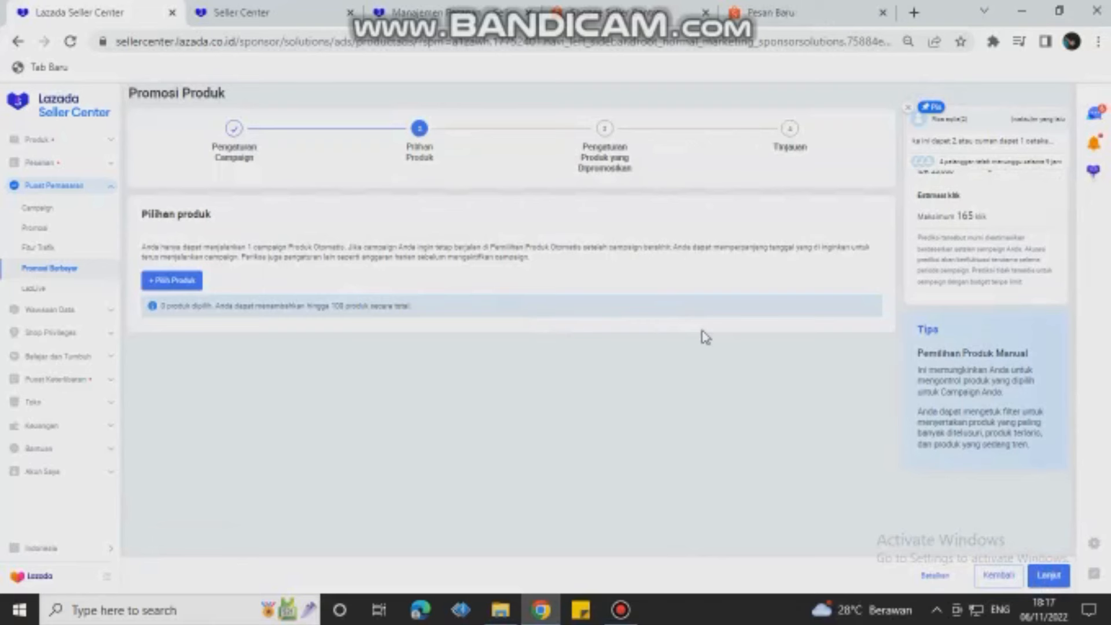
pyautogui.click(192, 282)
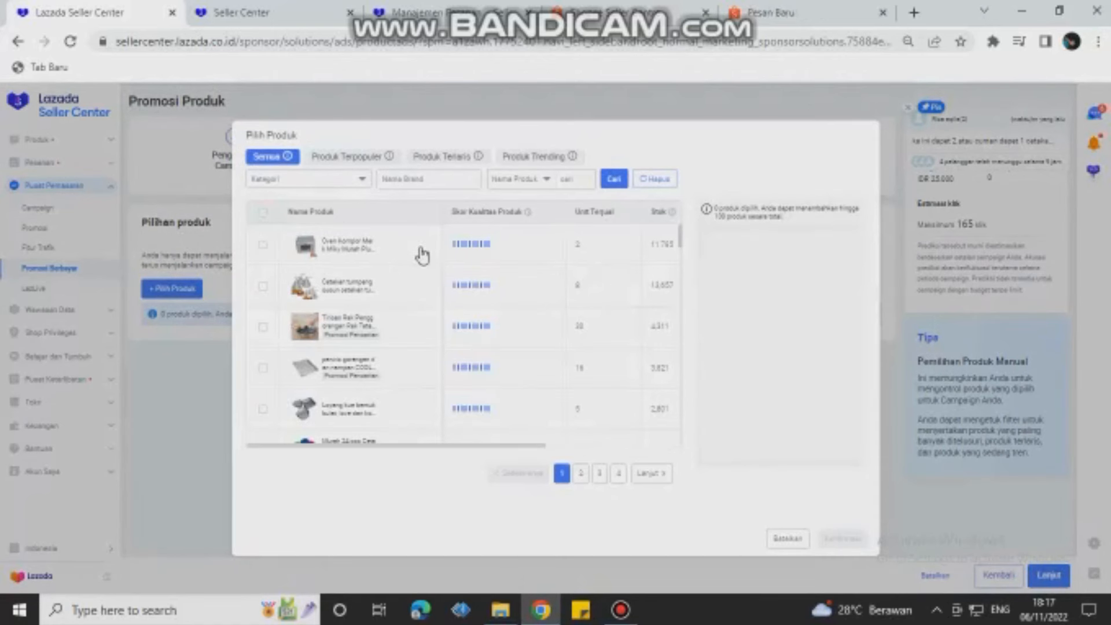
pyautogui.click(263, 213)
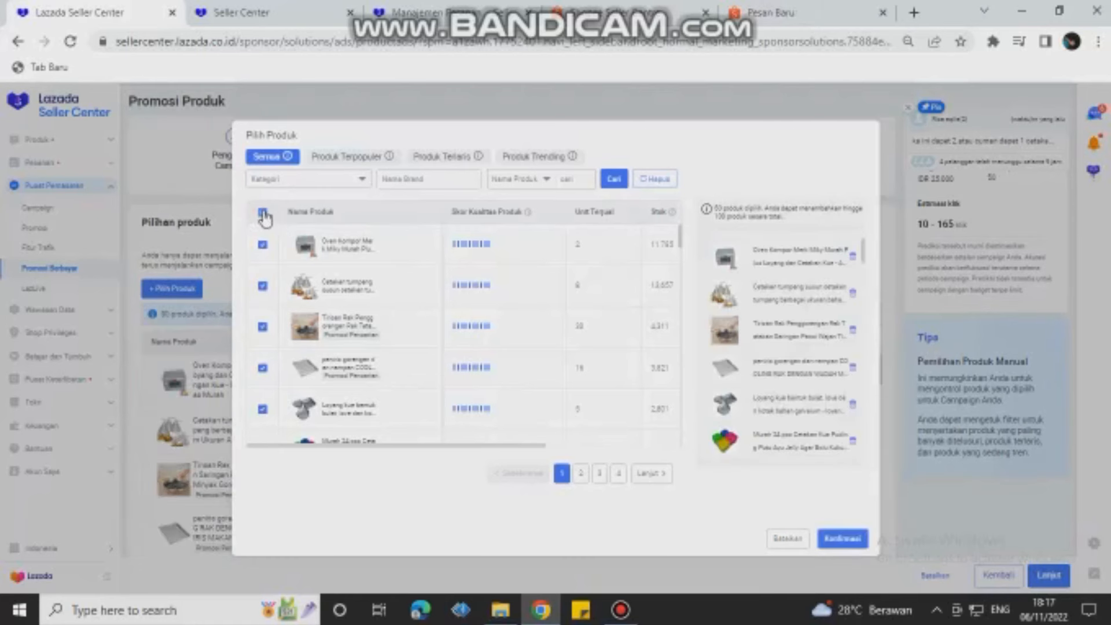
pyautogui.click(263, 215)
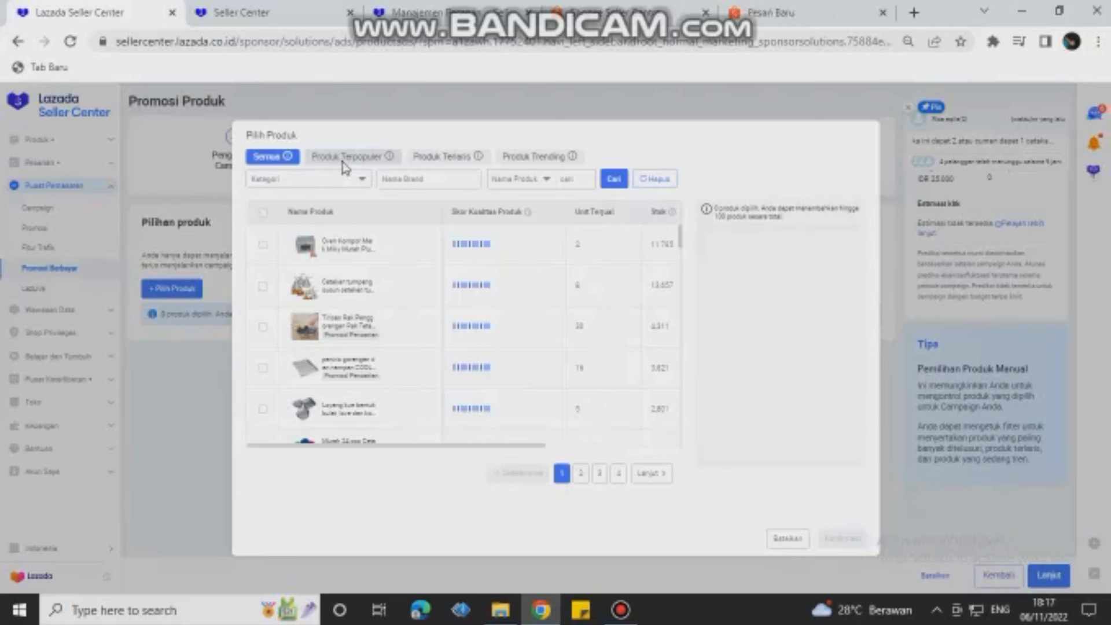
# Step: Select all products on both pages of the Produk Terpopuler list for the campaign
pyautogui.click(453, 165)
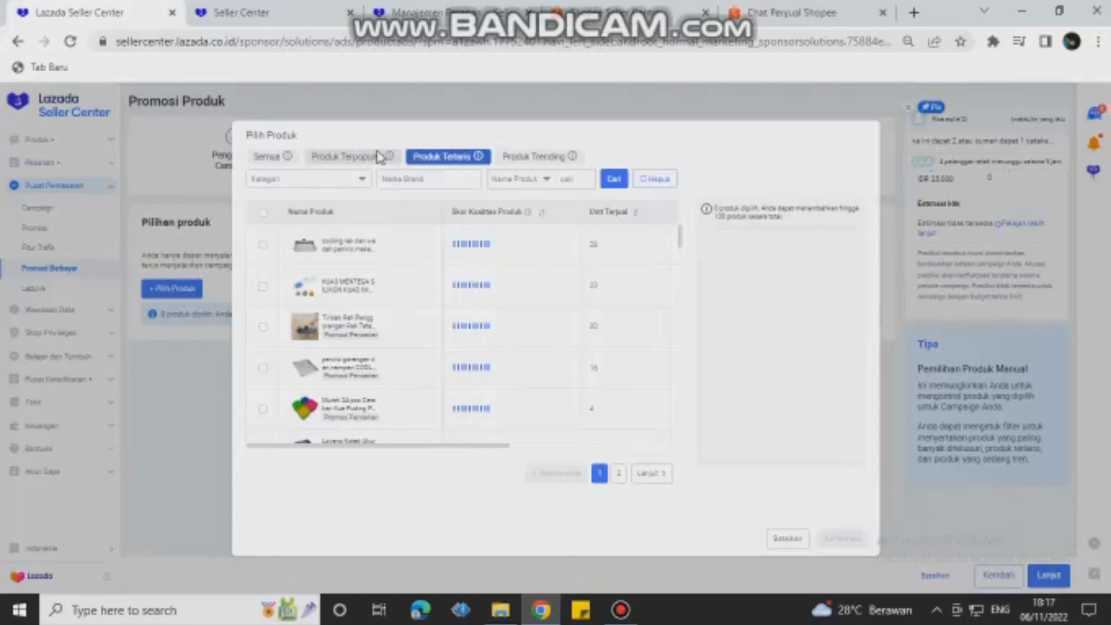
pyautogui.click(347, 158)
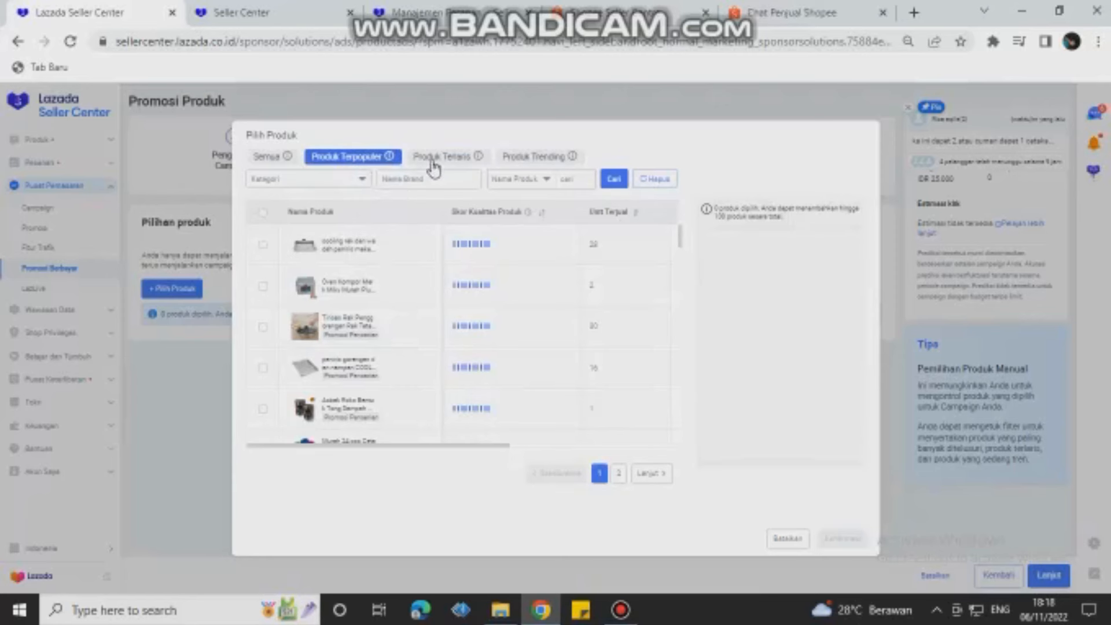
pyautogui.click(263, 212)
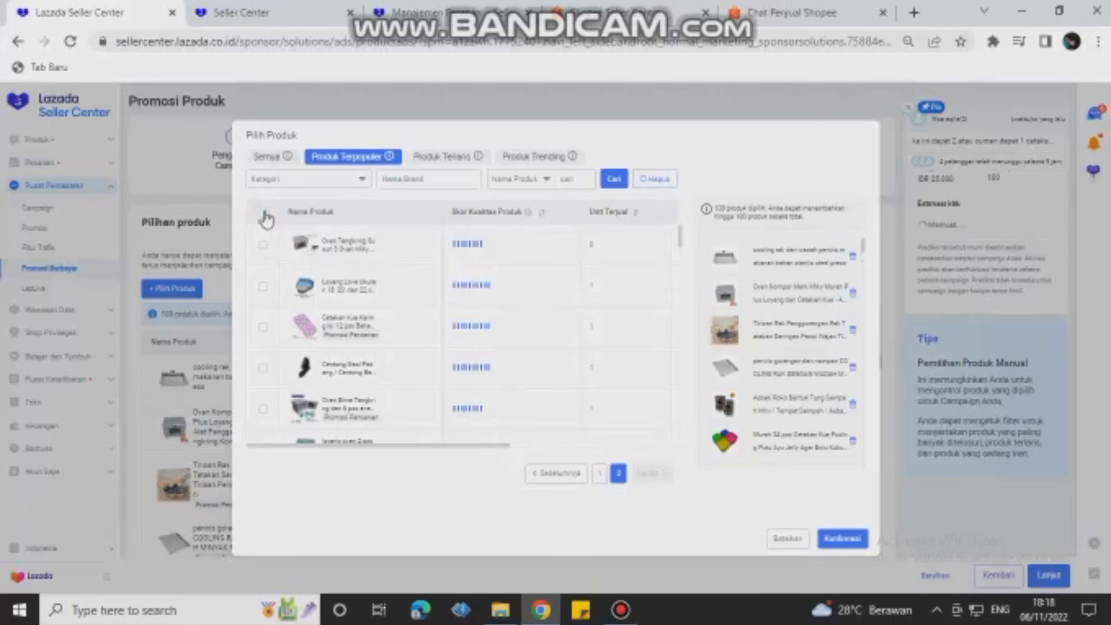
pyautogui.click(264, 212)
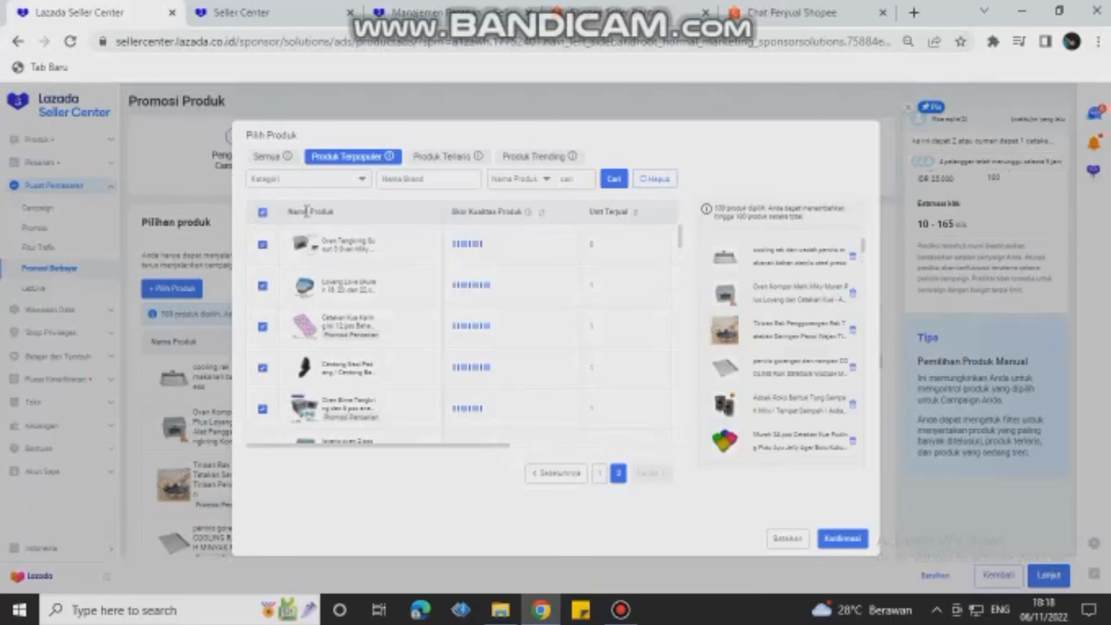
# Step: Review which products are selected in the Produk Terlaris list and on both pages of the Produk Trending list
pyautogui.click(460, 169)
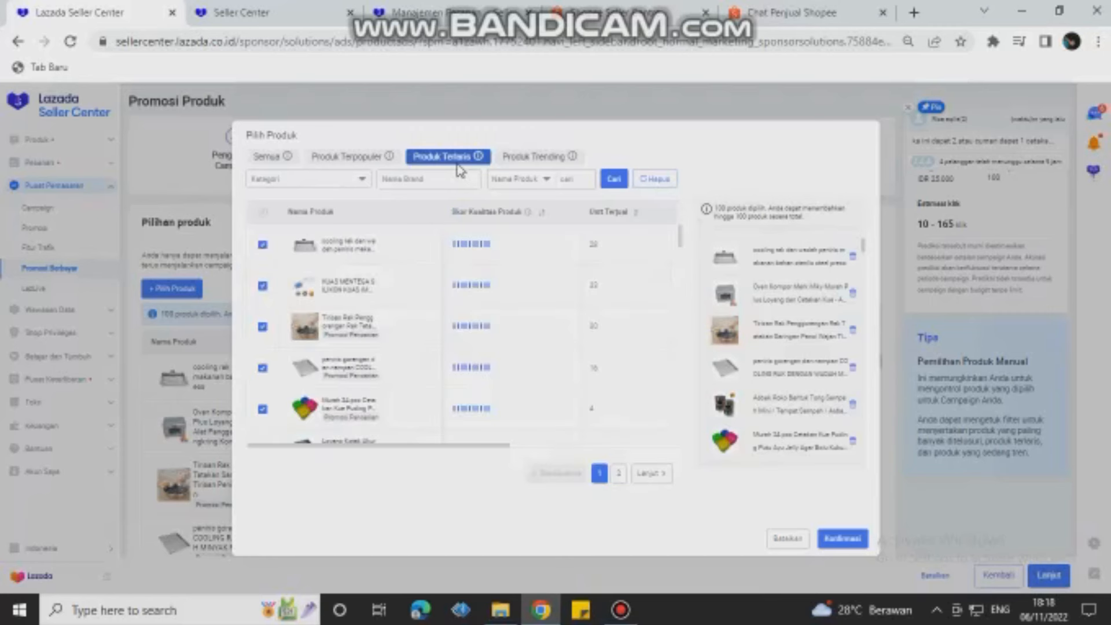
pyautogui.scroll(-2, 460, 339)
pyautogui.scroll(-5, 460, 338)
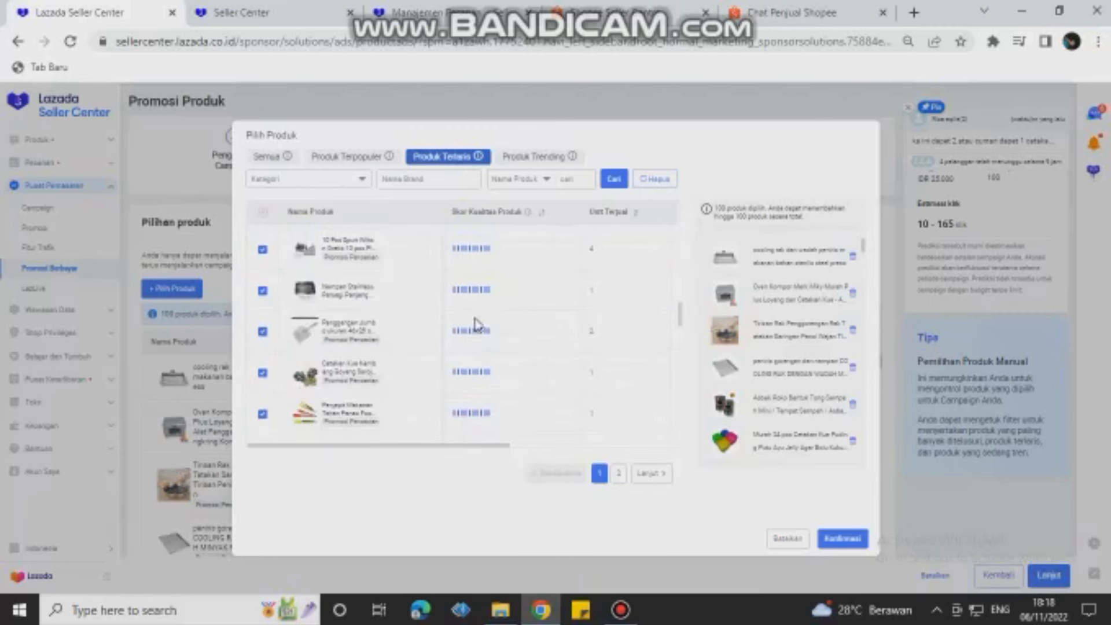
pyautogui.click(545, 157)
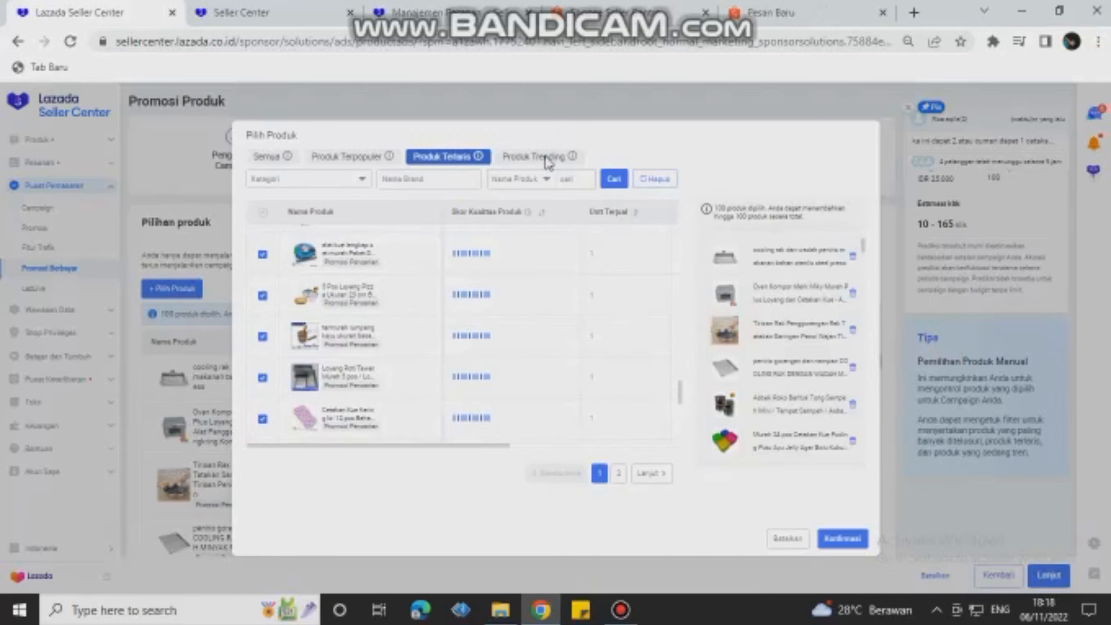
pyautogui.click(547, 158)
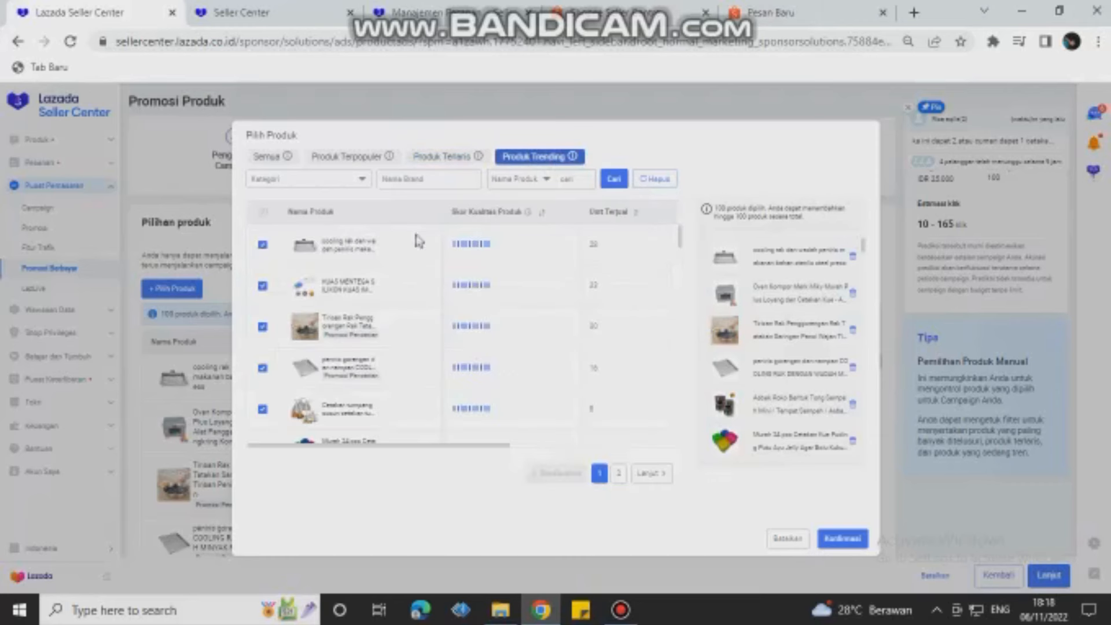
pyautogui.scroll(-8, 521, 334)
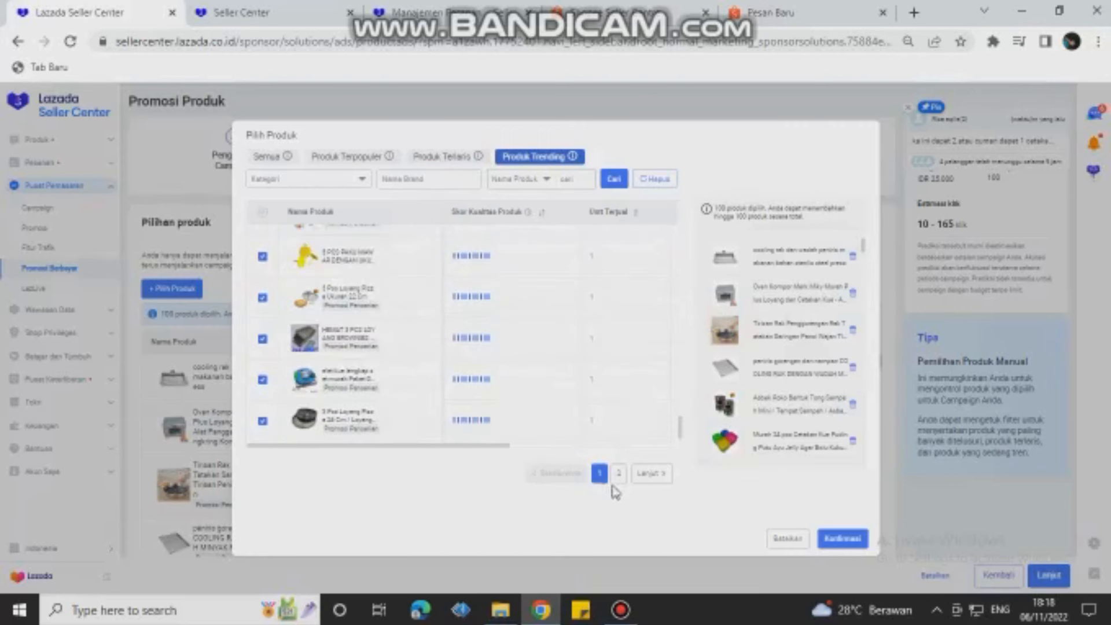
pyautogui.scroll(-3, 549, 301)
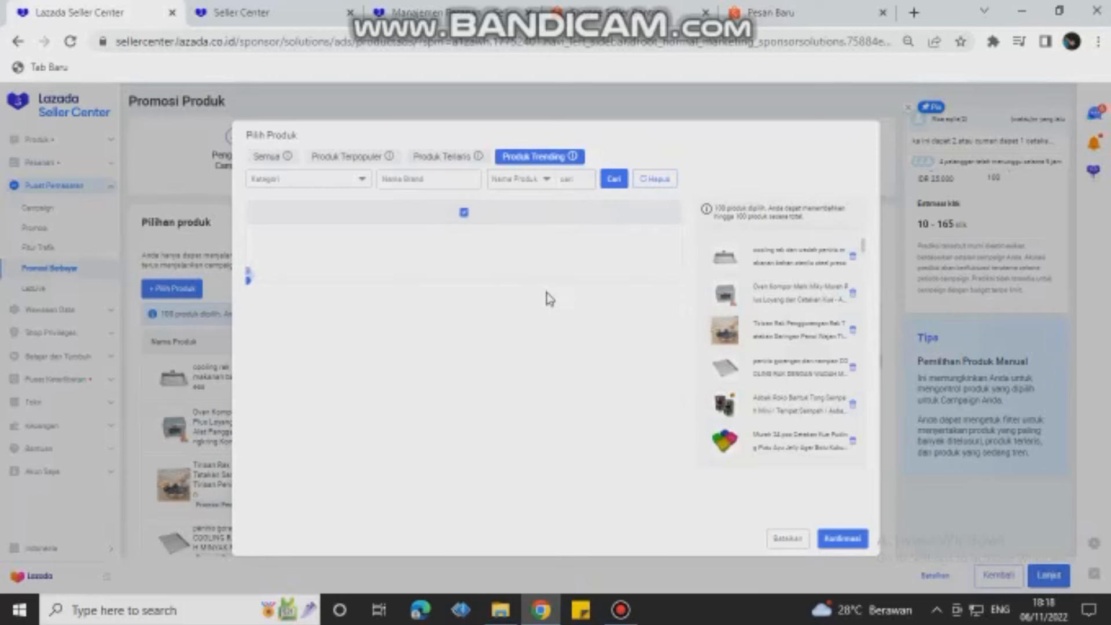
pyautogui.scroll(-3, 550, 301)
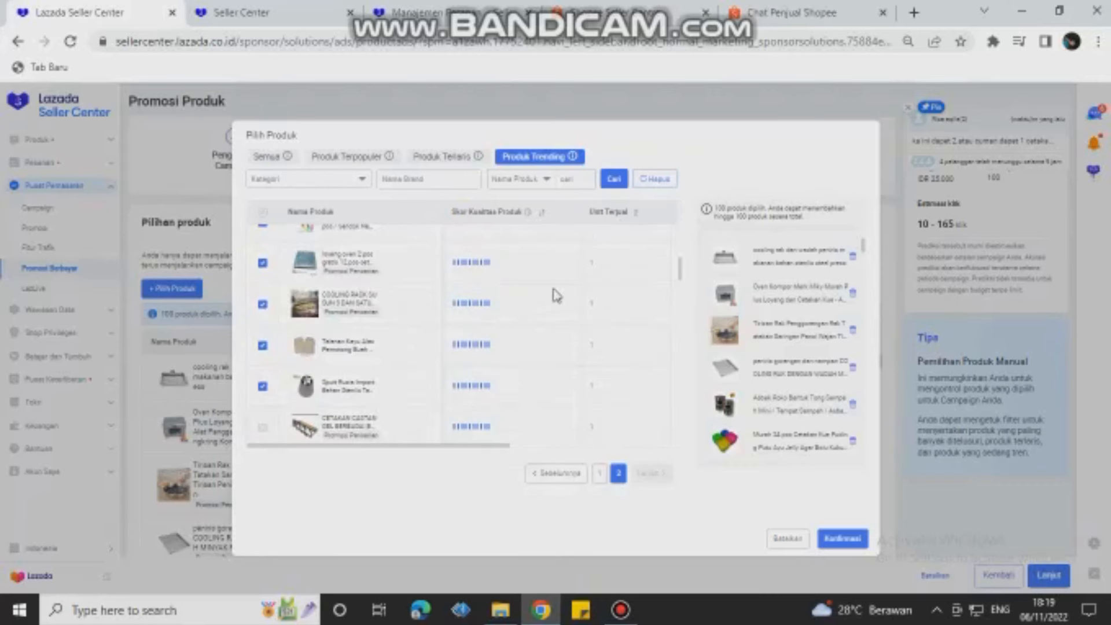
# Step: Check the remaining products on the second page of the Produk Trending list and confirm the campaign's product selection
pyautogui.scroll(-5, 555, 296)
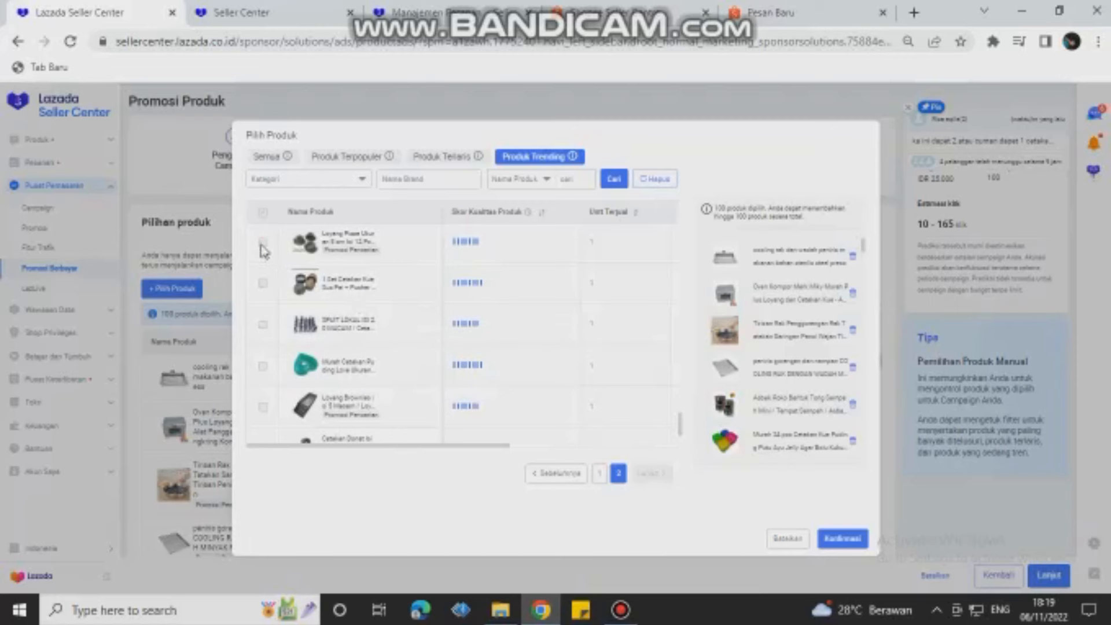
pyautogui.scroll(5, 263, 251)
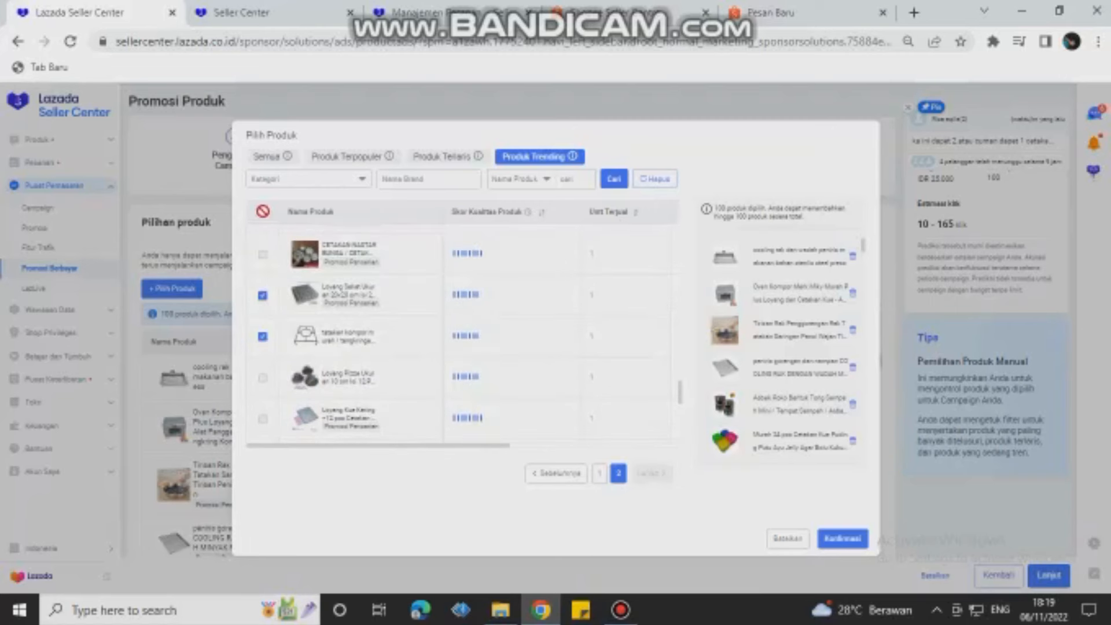
pyautogui.scroll(-5, 596, 367)
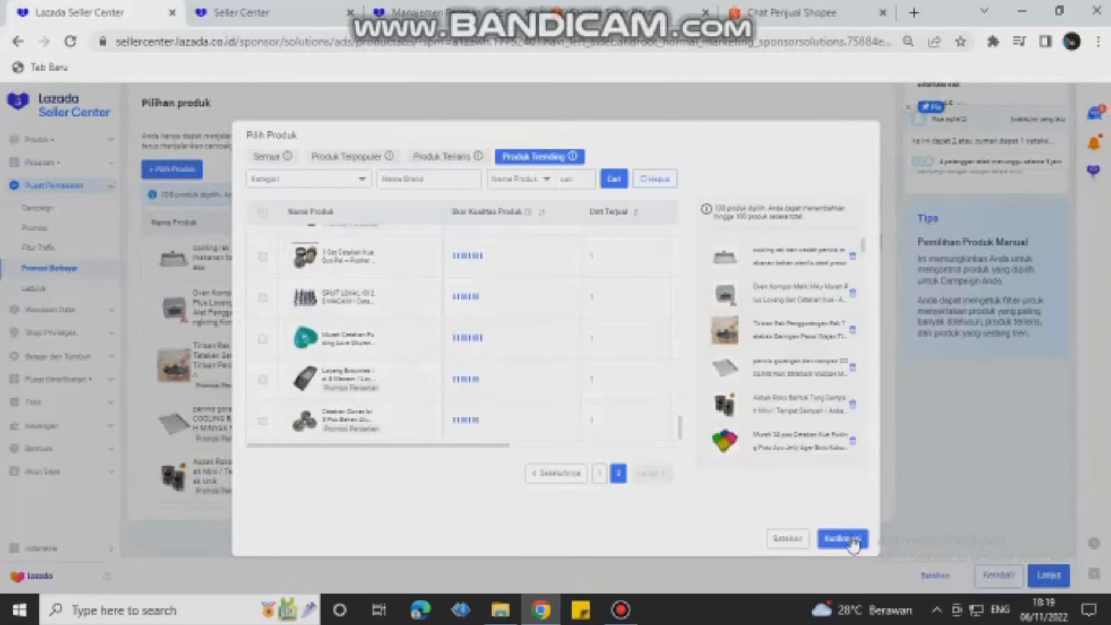
pyautogui.click(842, 539)
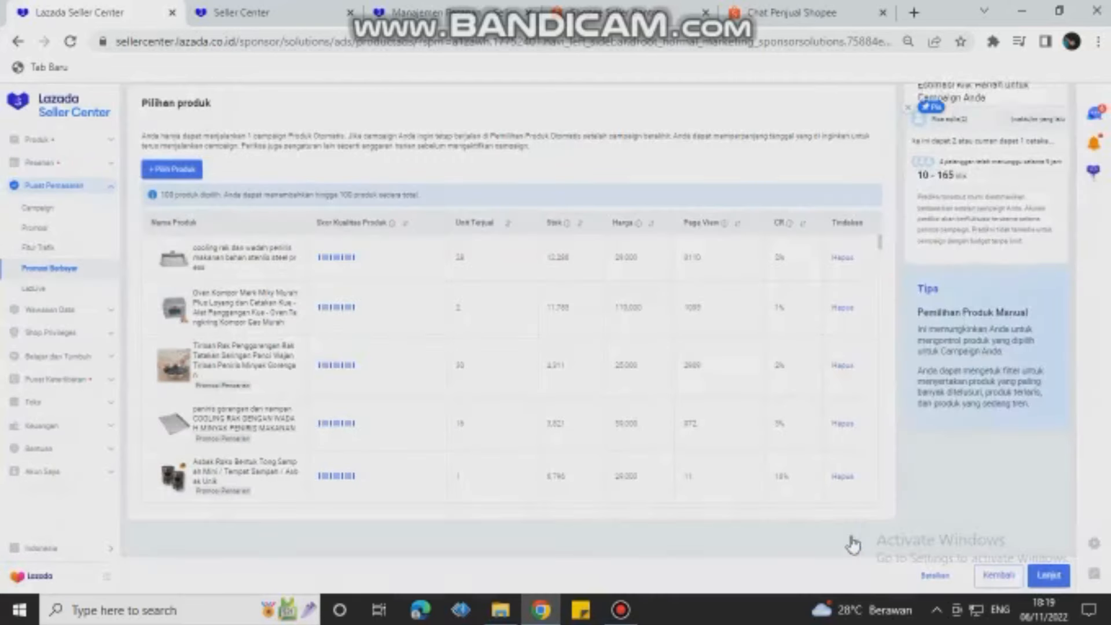
# Step: Look through the campaign's list of selected products, checking the quality score, stock, price and page views
pyautogui.scroll(-5, 484, 343)
pyautogui.scroll(-6, 657, 347)
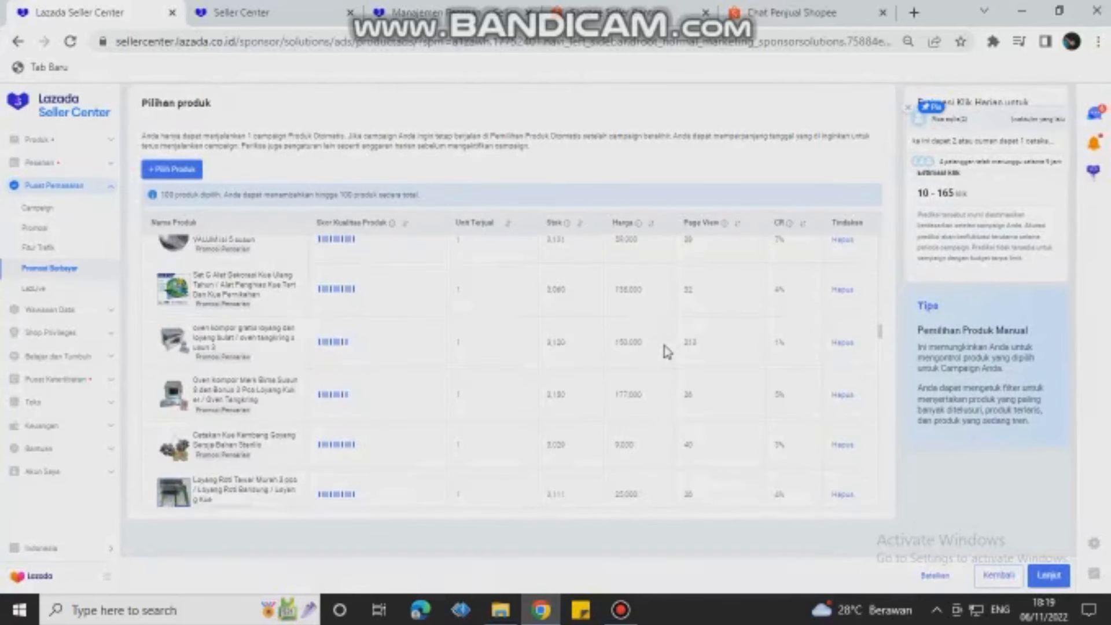
pyautogui.scroll(-6, 514, 364)
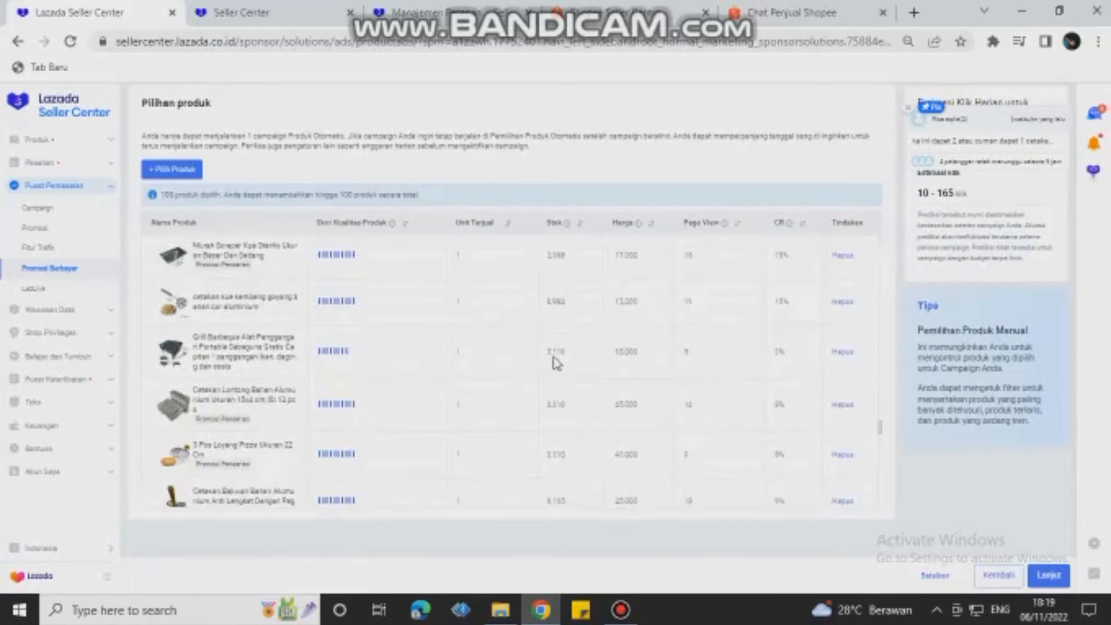
pyautogui.scroll(-5, 555, 363)
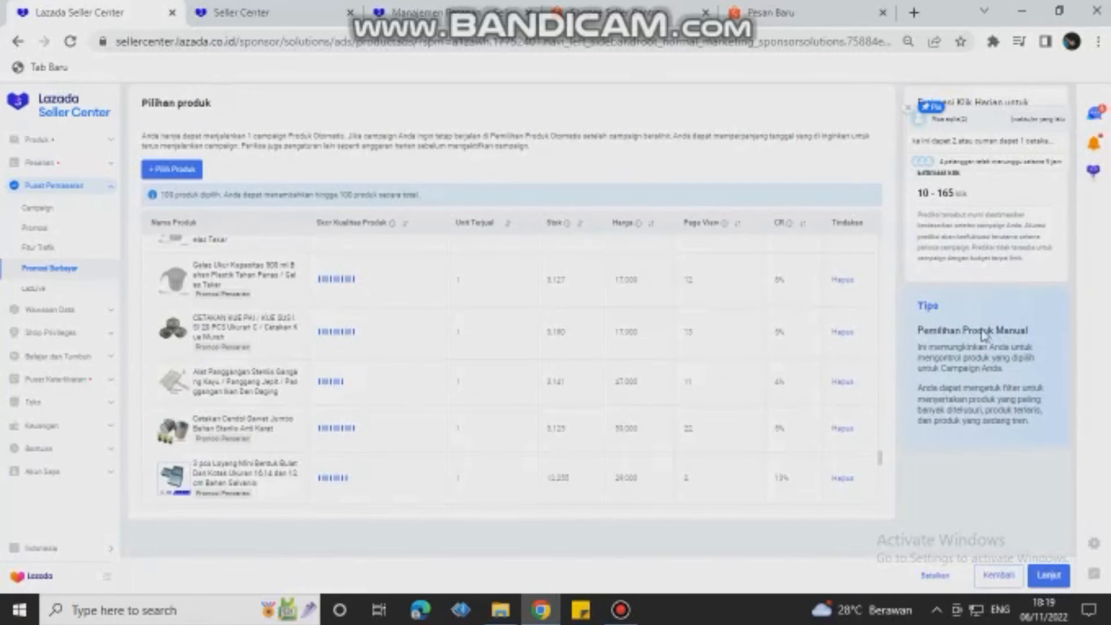
pyautogui.scroll(-1, 878, 347)
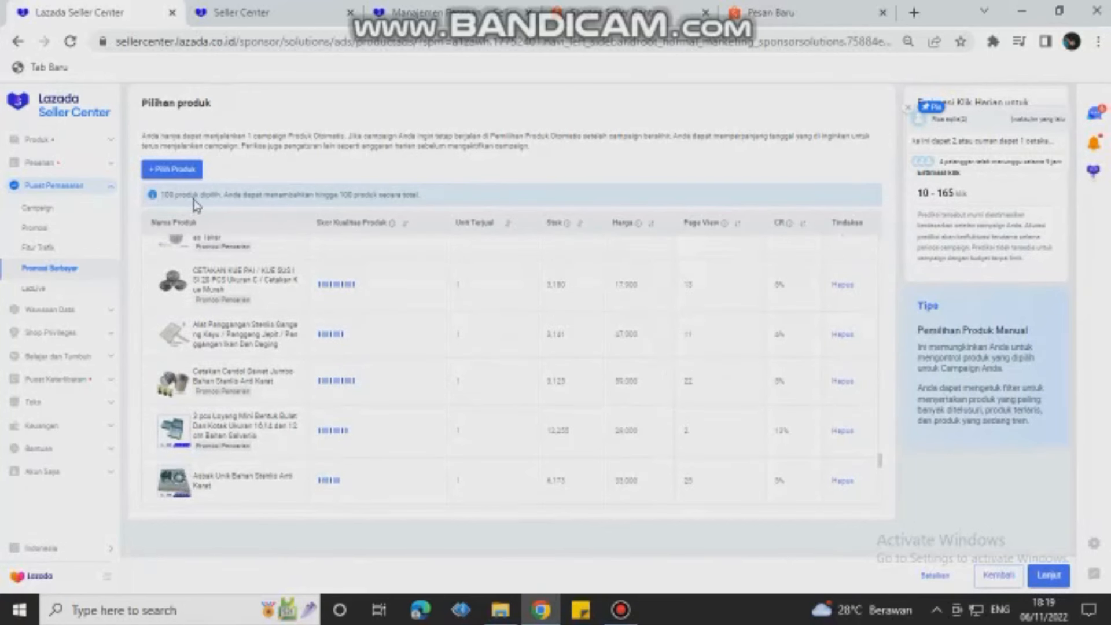
pyautogui.scroll(8, 613, 338)
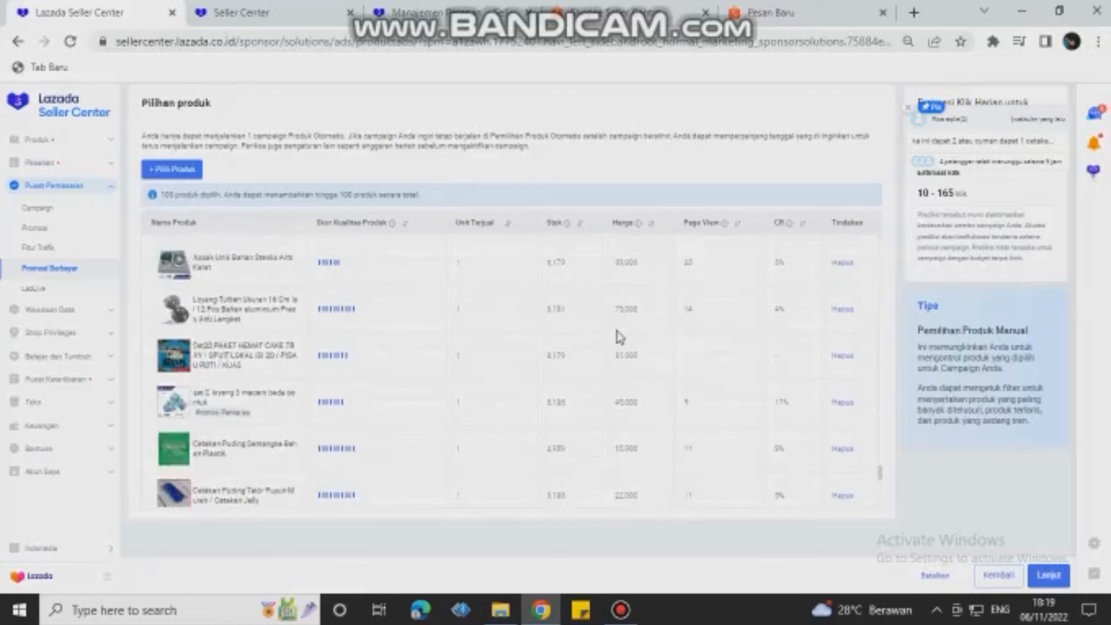
pyautogui.scroll(5, 621, 326)
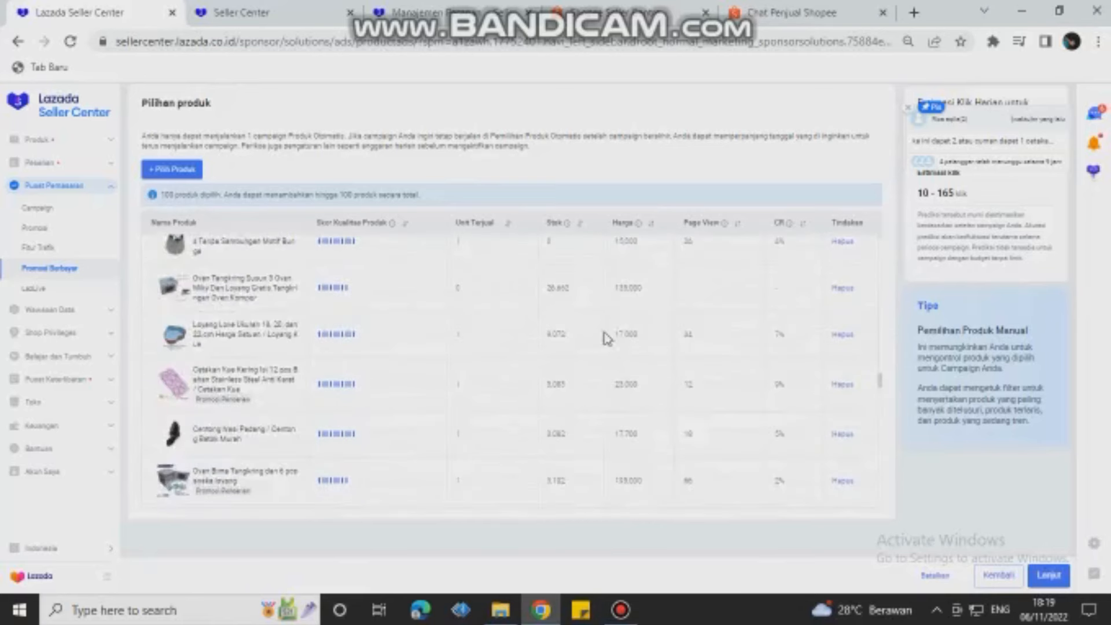
# Step: Proceed through the creative settings with automatic creative enhancement left on, review the campaign summary and submit the campaign
pyautogui.click(1049, 576)
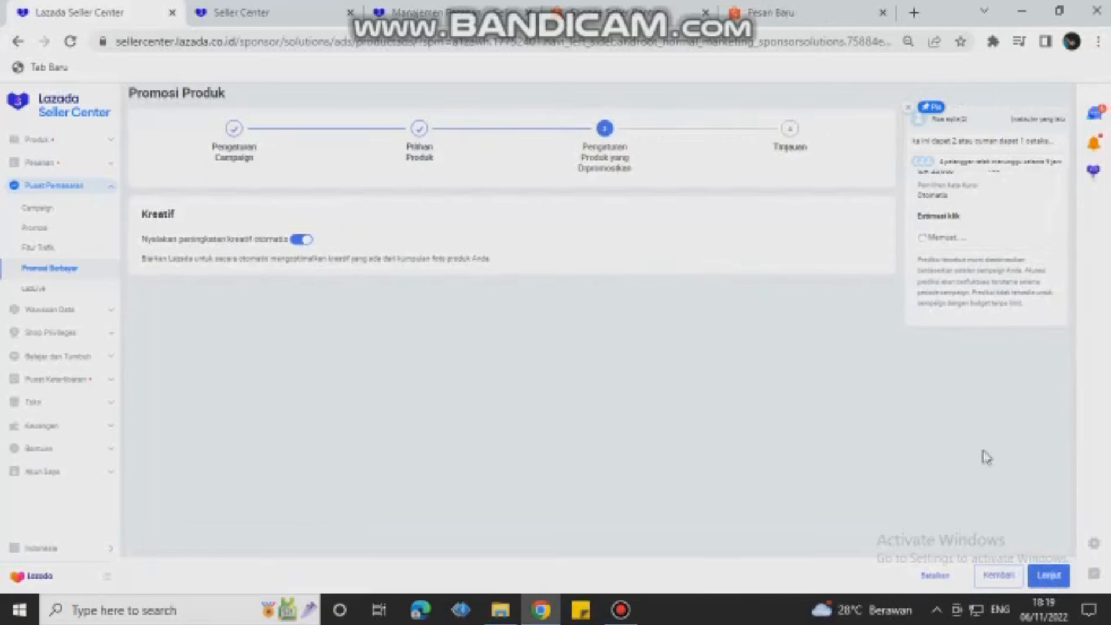
pyautogui.click(1047, 576)
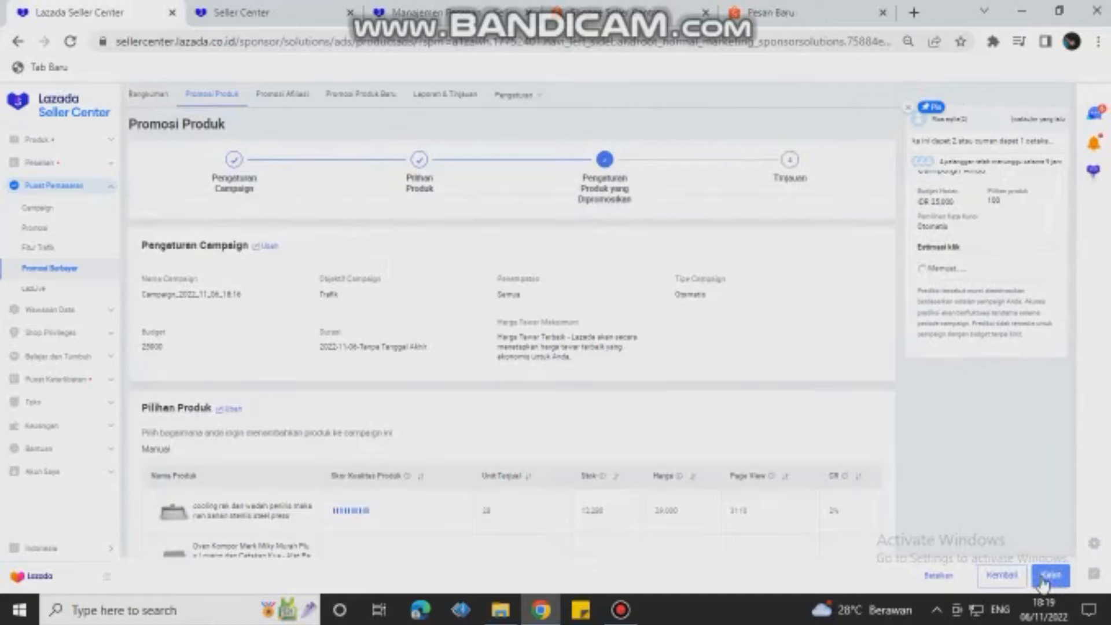
pyautogui.scroll(-4, 458, 320)
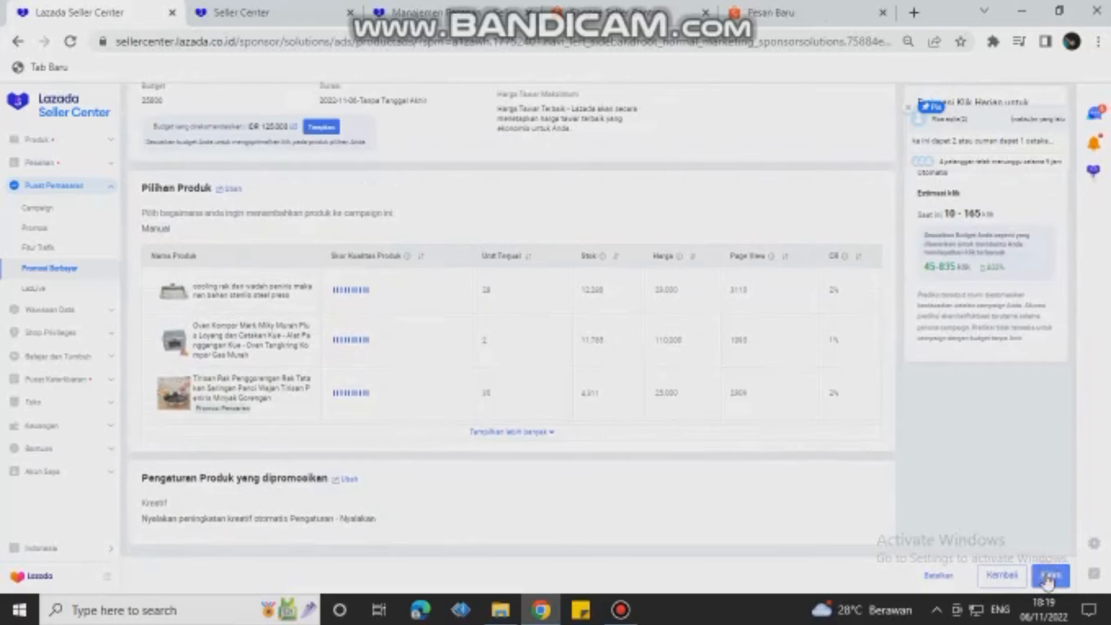
pyautogui.click(1047, 577)
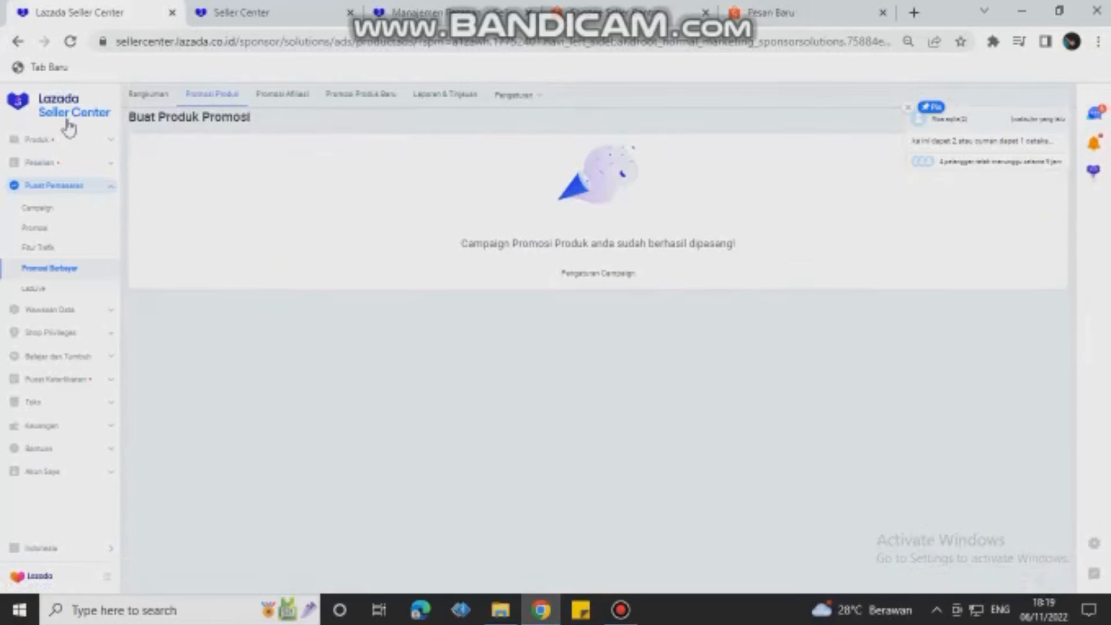
# Step: Return to the paid promotion overview, open Promosi Produk campaign management and examine the lists of running campaigns
pyautogui.click(53, 271)
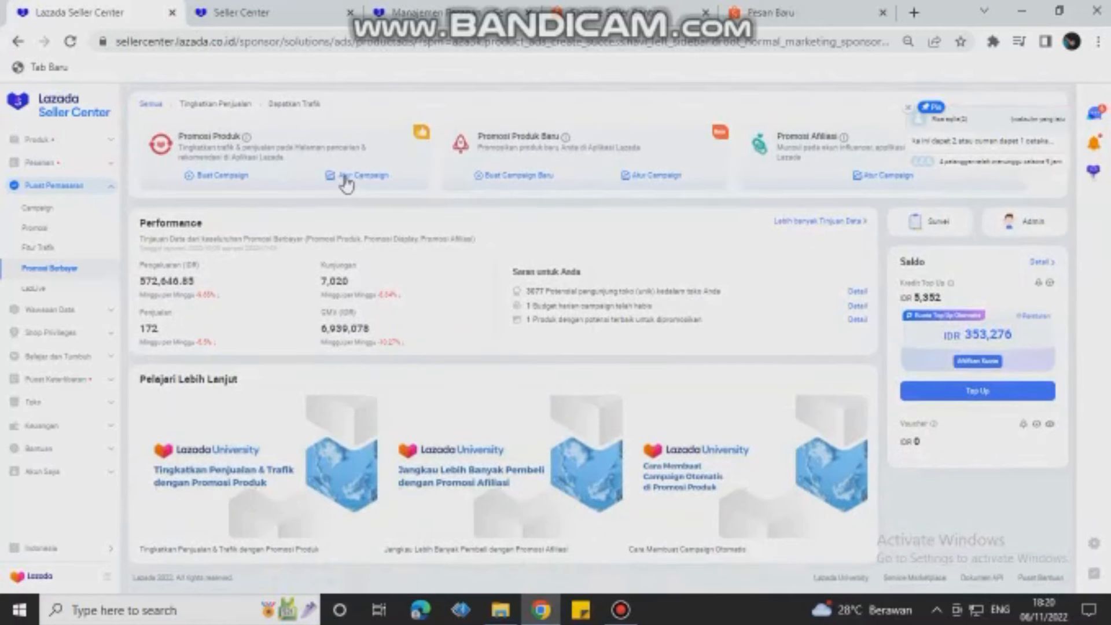
pyautogui.click(332, 178)
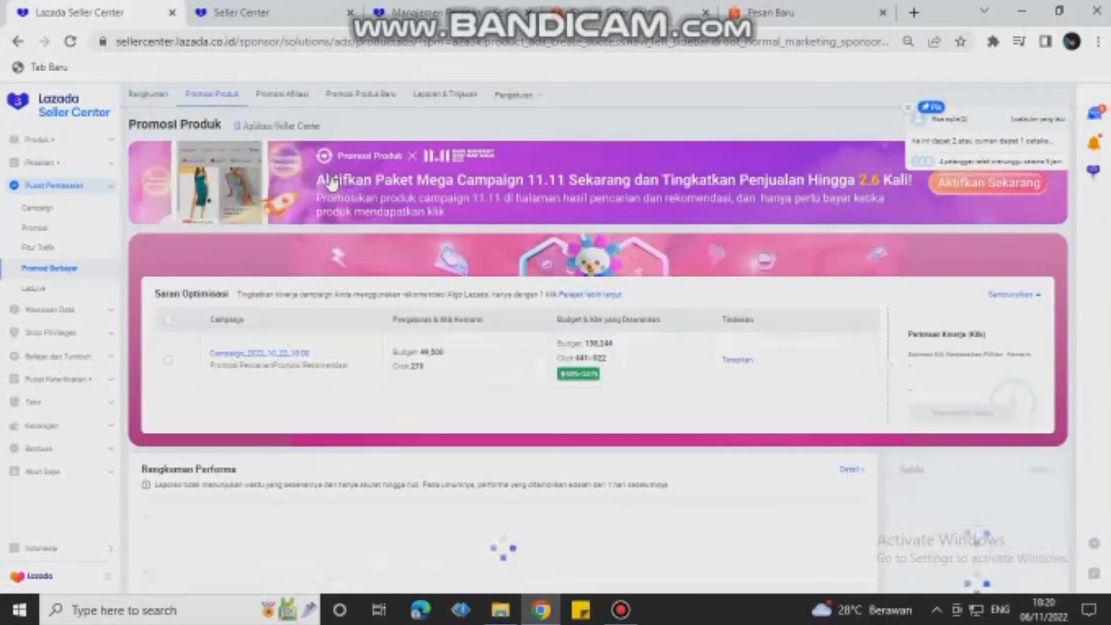
pyautogui.scroll(-5, 660, 346)
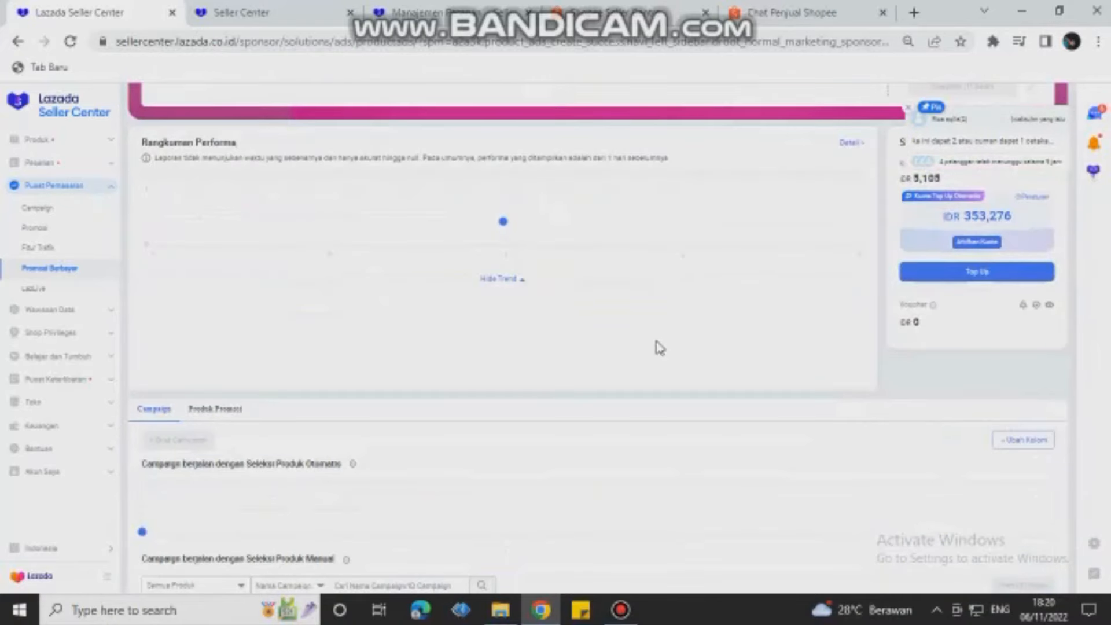
pyautogui.scroll(-1, 664, 341)
pyautogui.scroll(-1, 664, 340)
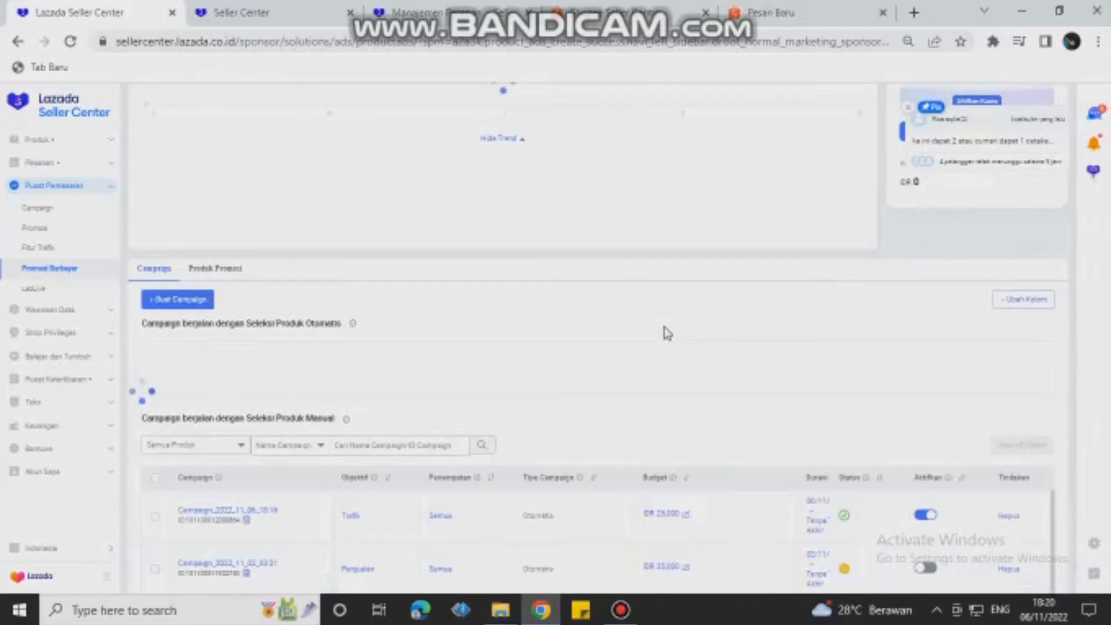
pyautogui.scroll(-3, 665, 333)
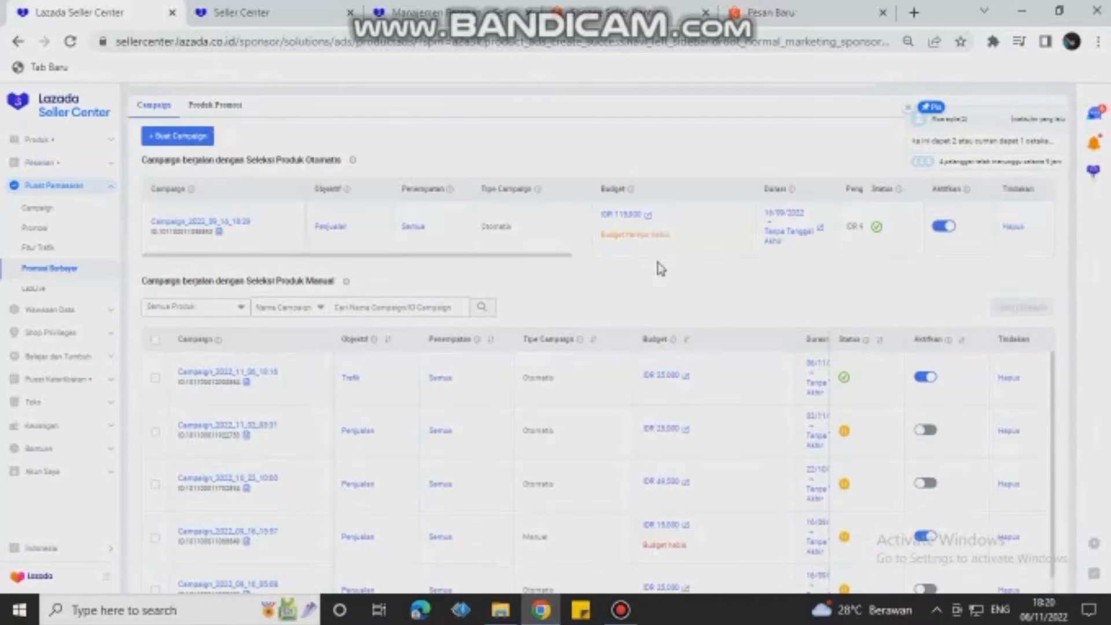
pyautogui.scroll(-1, 547, 315)
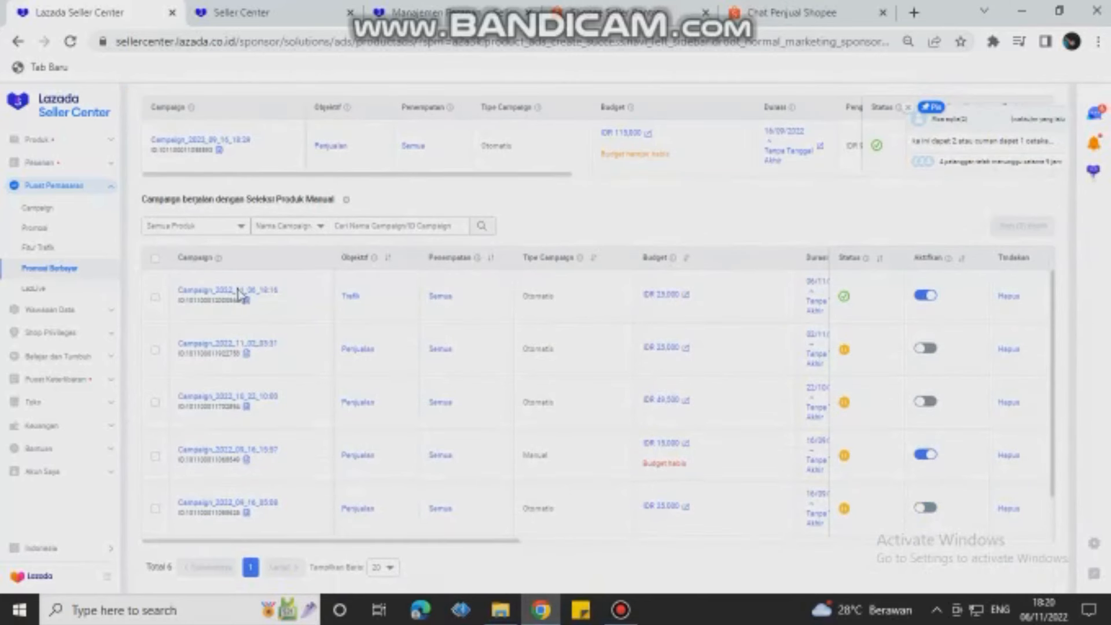
pyautogui.scroll(1, 181, 270)
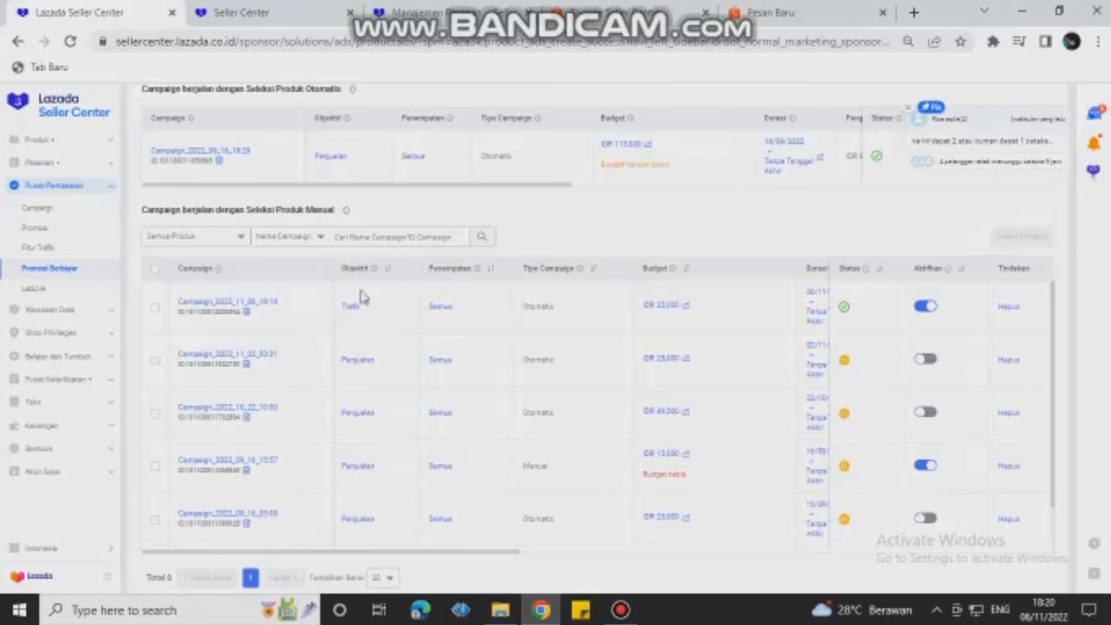
# Step: Open the newest Trafik campaign's details and examine its summary, report figures and promoted product table
pyautogui.click(227, 305)
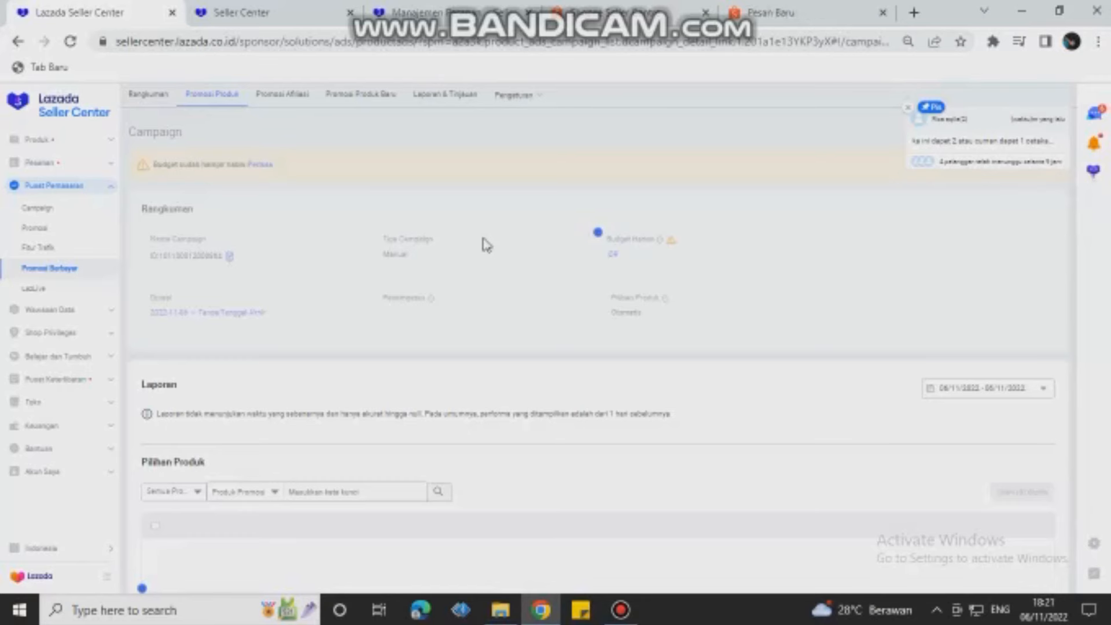
pyautogui.scroll(-1, 484, 250)
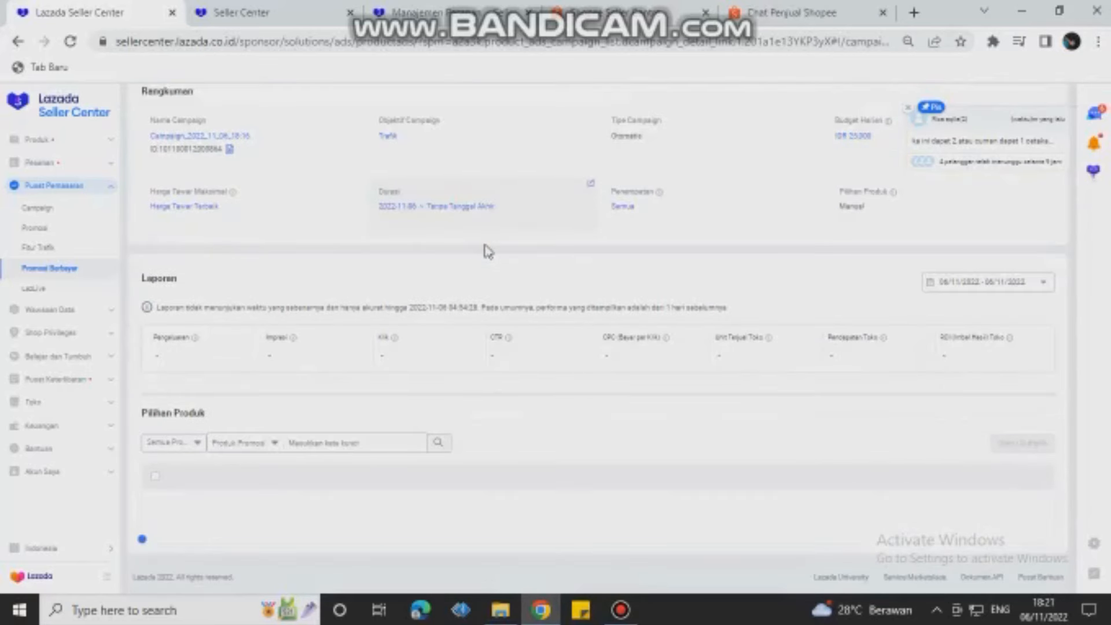
pyautogui.scroll(-5, 488, 251)
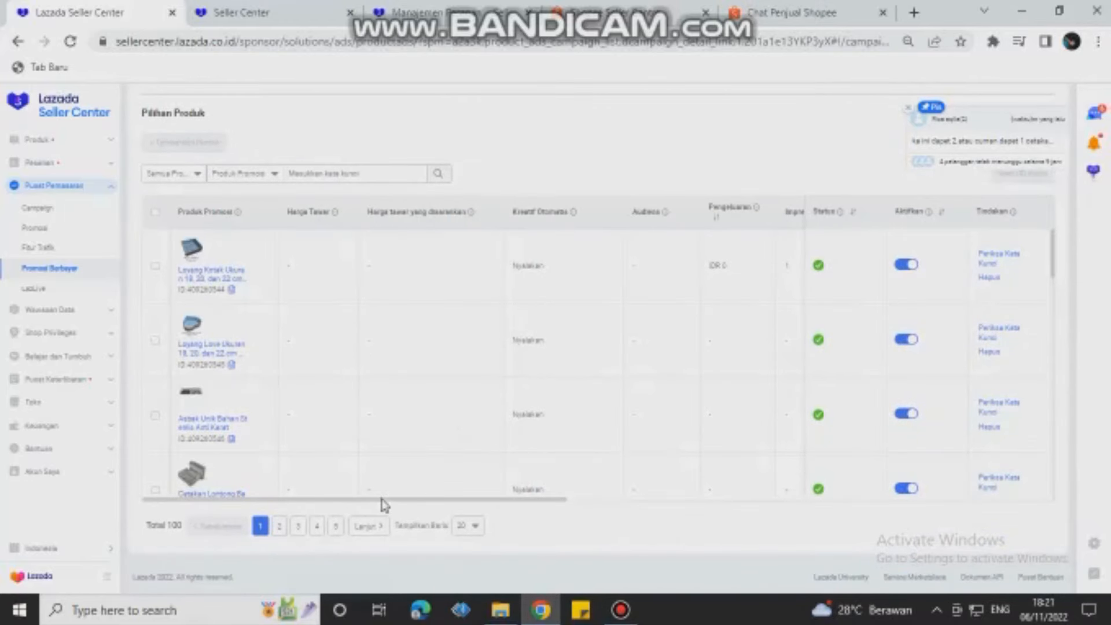
pyautogui.moveTo(399, 503); pyautogui.dragTo(497, 509)
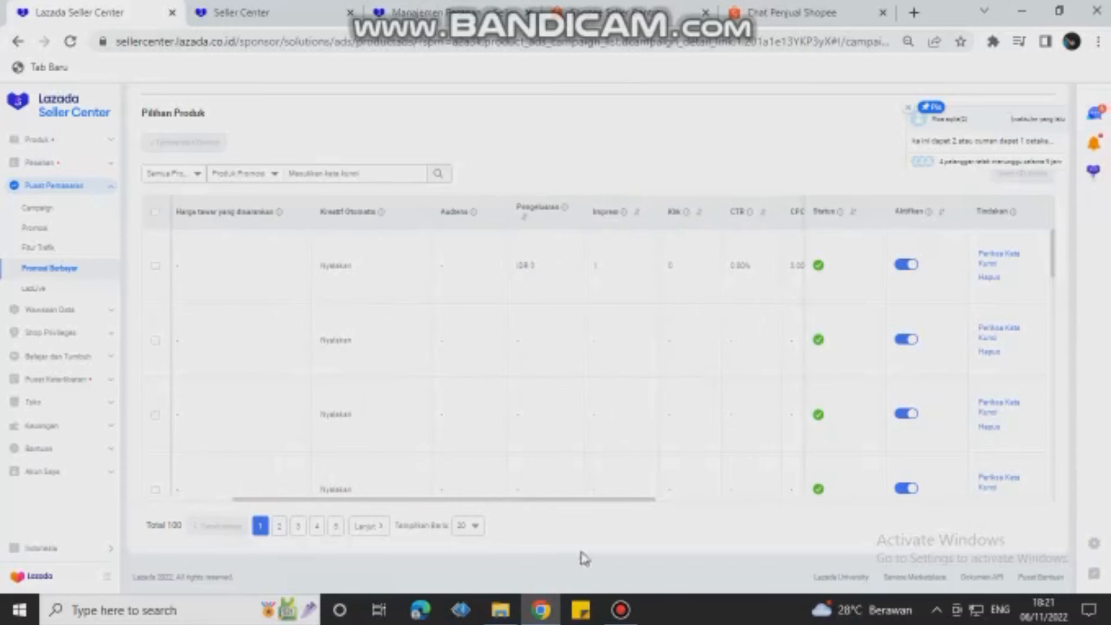
pyautogui.moveTo(556, 498); pyautogui.dragTo(409, 494)
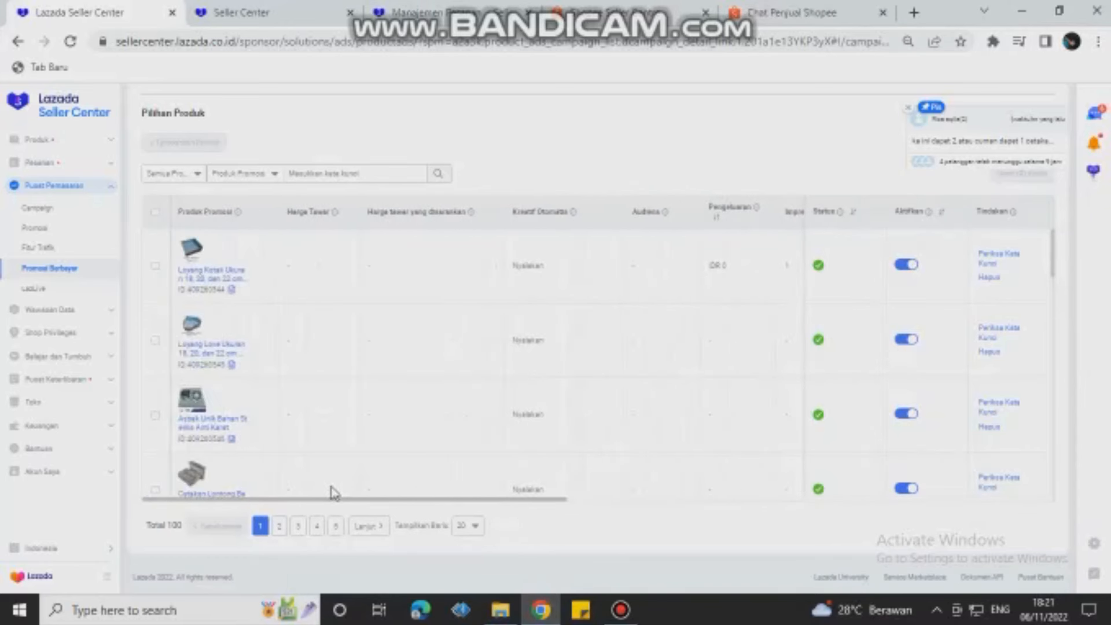
pyautogui.scroll(5, 619, 216)
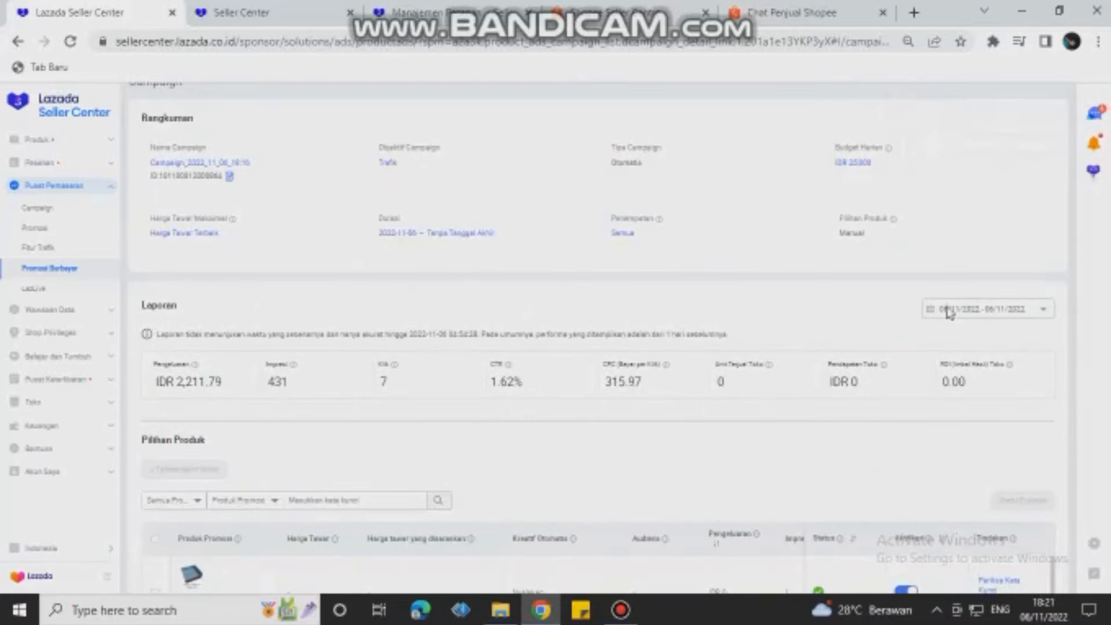
# Step: Set the campaign report period to 07/10/2022 - 05/11/2022 and sort the product table by Unit Terjual Toko
pyautogui.click(1047, 314)
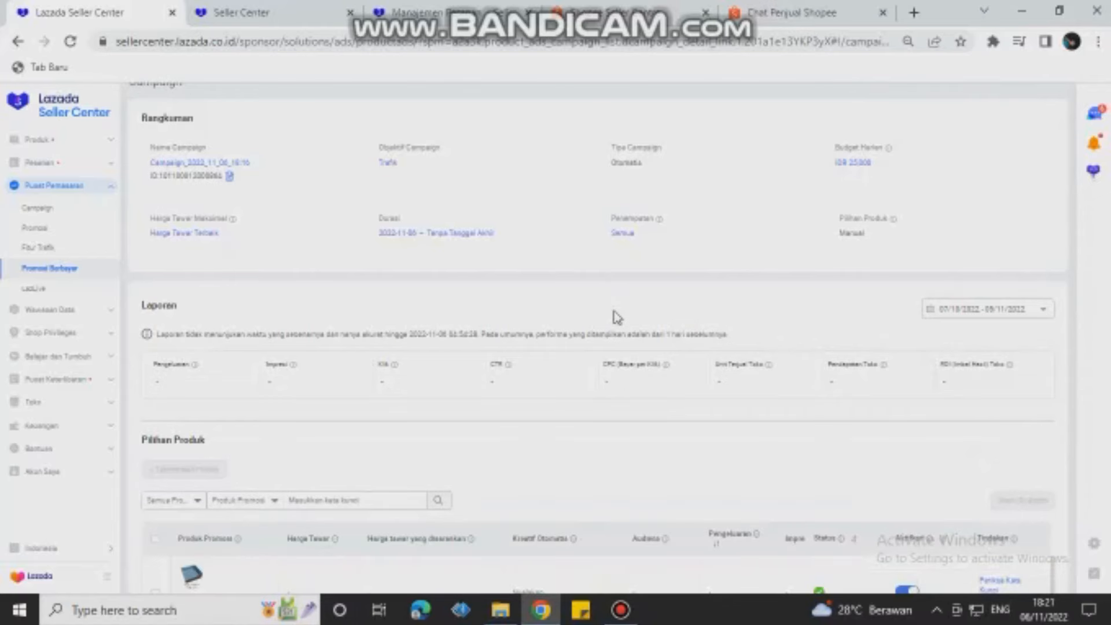
pyautogui.scroll(-5, 616, 318)
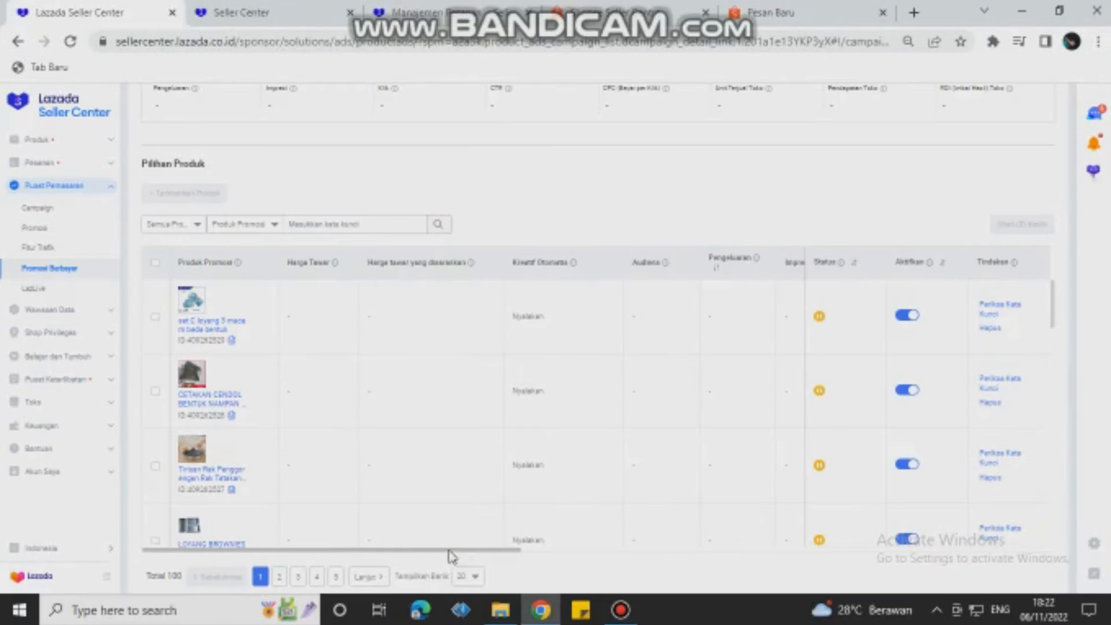
pyautogui.moveTo(450, 554); pyautogui.dragTo(504, 556)
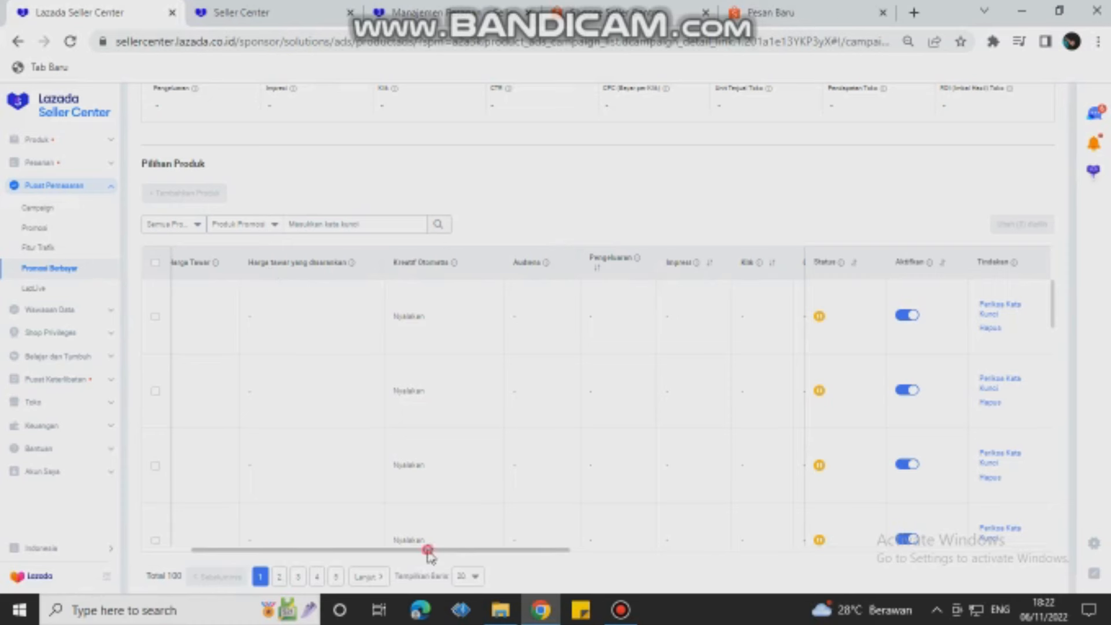
pyautogui.moveTo(427, 553); pyautogui.dragTo(667, 551)
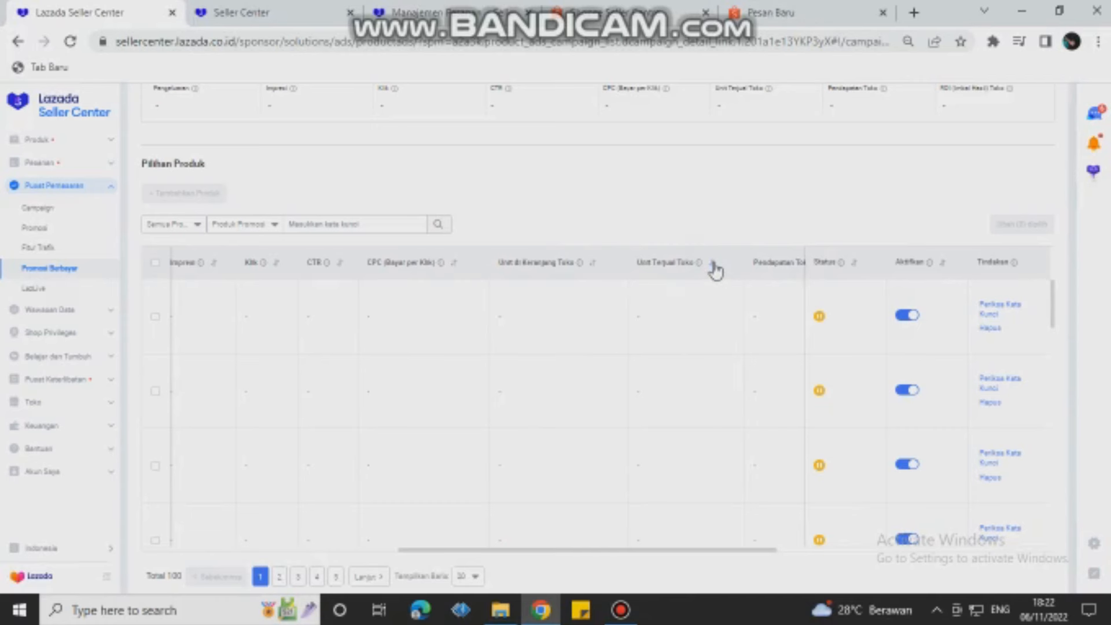
pyautogui.click(713, 264)
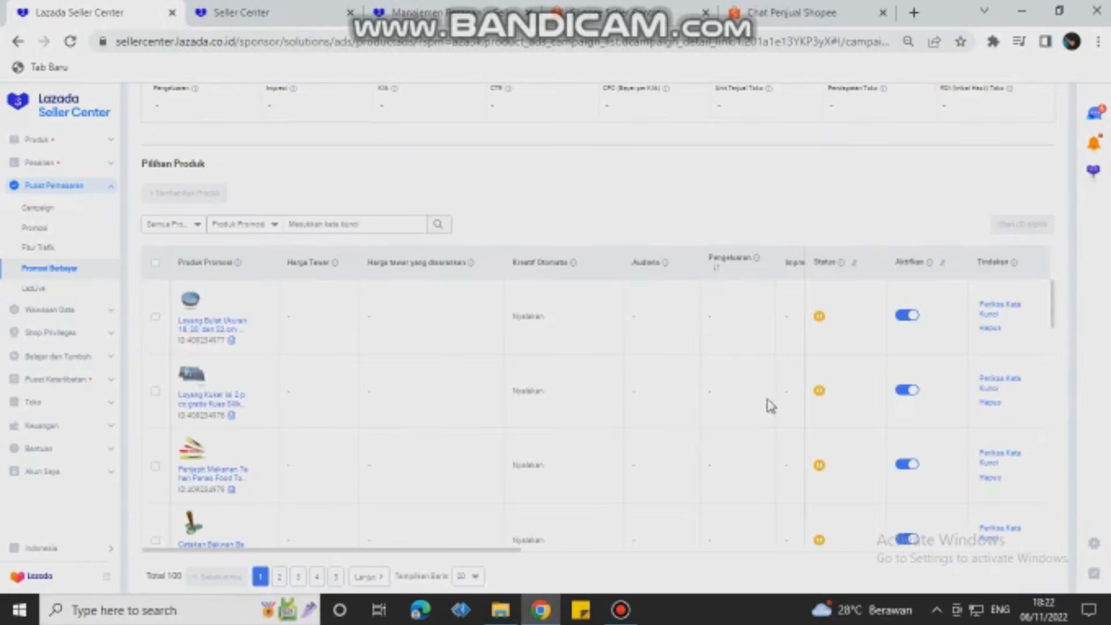
# Step: Look through the first page of the sorted product table and open page 5 of the list
pyautogui.scroll(-10, 651, 437)
pyautogui.scroll(-5, 651, 437)
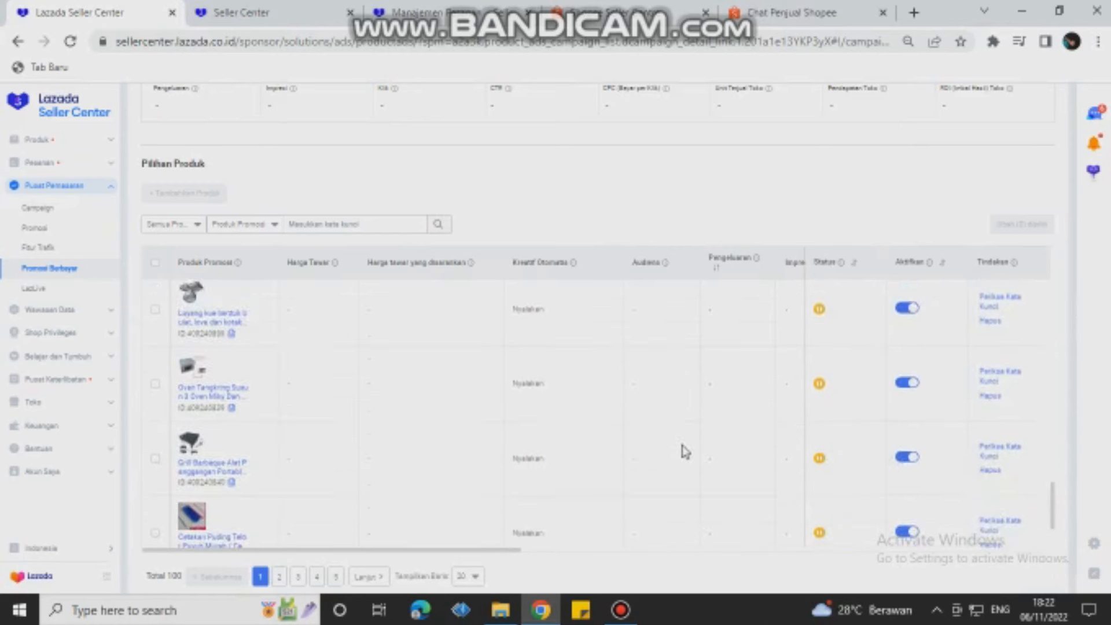
pyautogui.moveTo(491, 548); pyautogui.dragTo(355, 541)
pyautogui.scroll(-1, 467, 512)
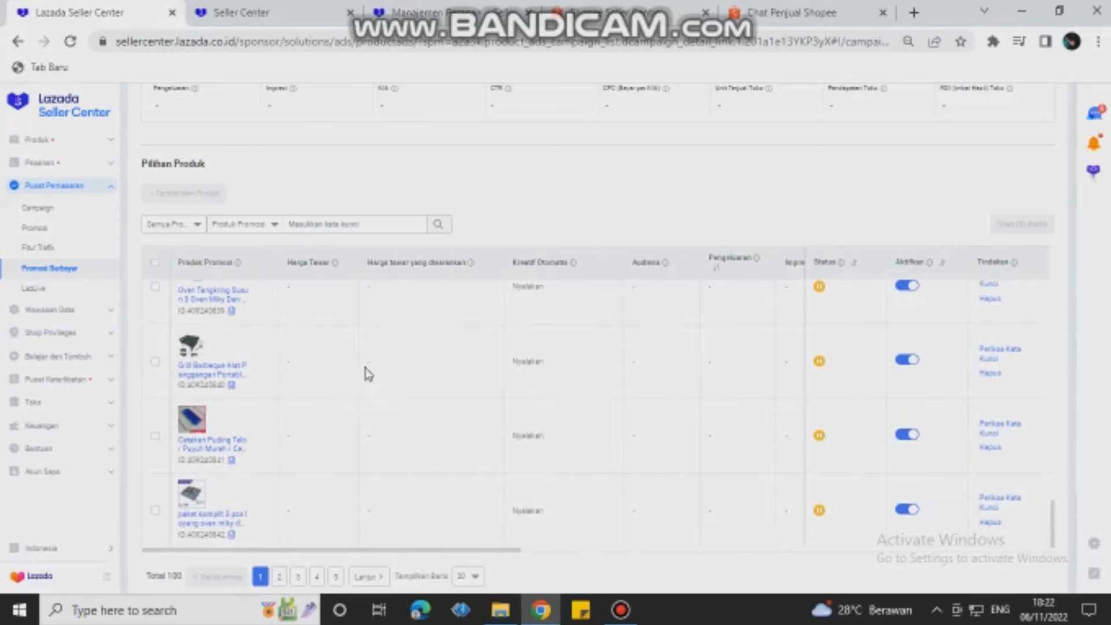
pyautogui.click(337, 577)
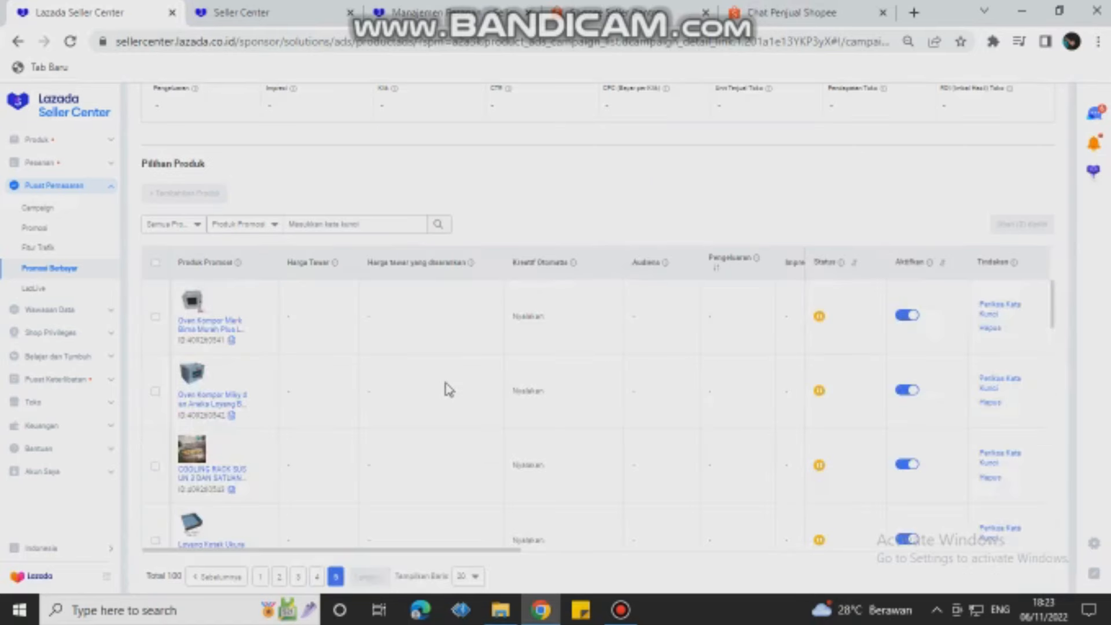
# Step: Select all the products on page 5 of the campaign's product table and delete them from the campaign
pyautogui.scroll(-2, 447, 391)
pyautogui.moveTo(438, 550); pyautogui.dragTo(943, 555)
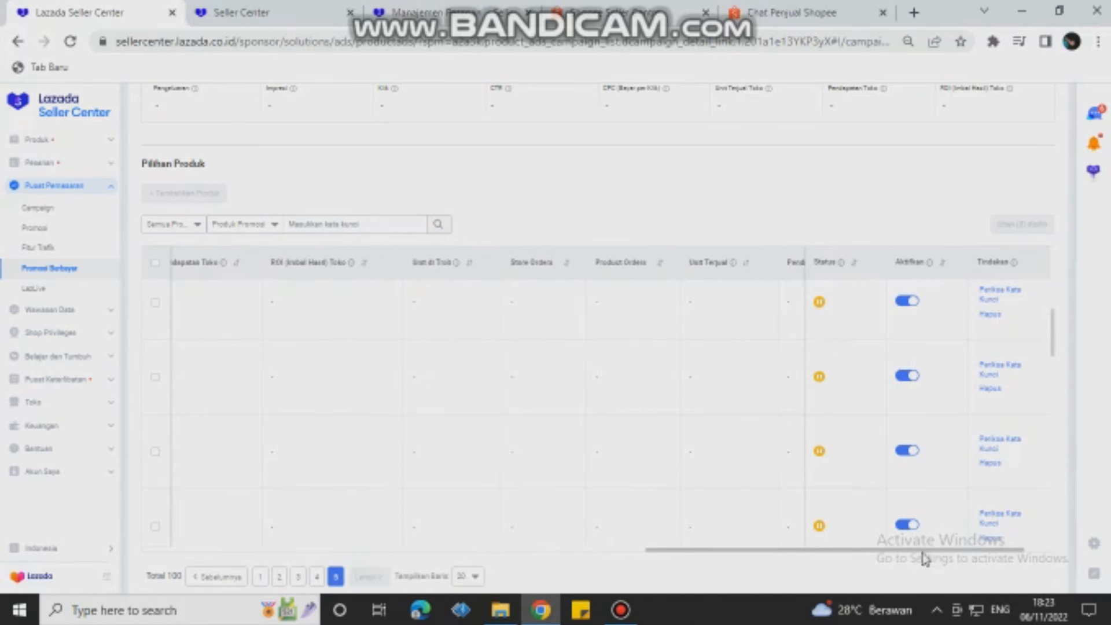
pyautogui.scroll(-1, 672, 402)
pyautogui.scroll(-2, 685, 405)
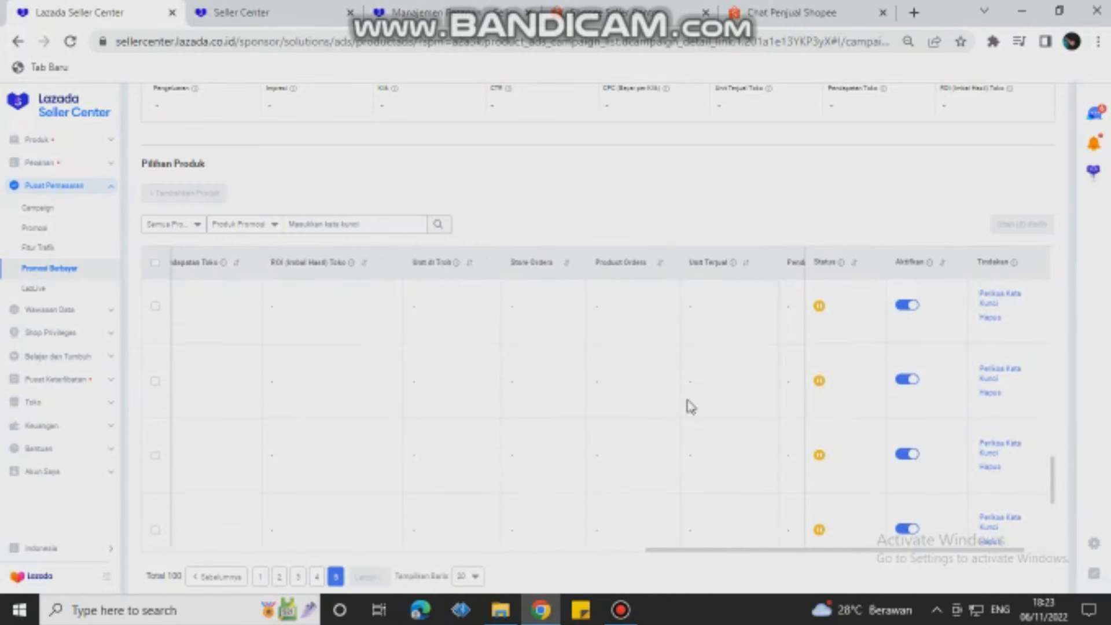
pyautogui.moveTo(716, 556); pyautogui.dragTo(327, 519)
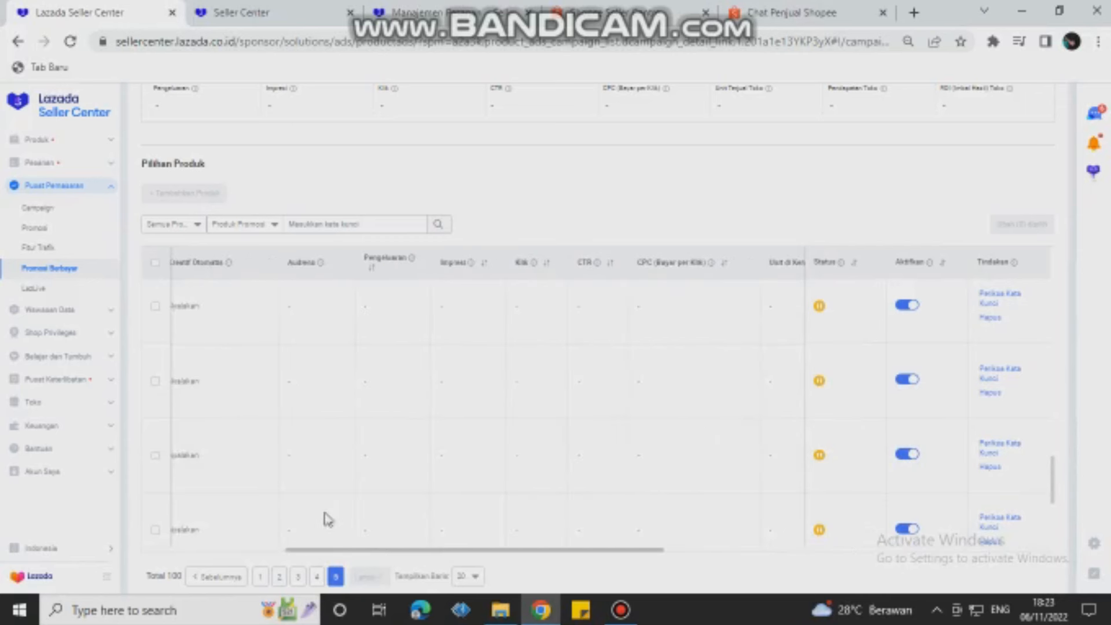
pyautogui.click(154, 264)
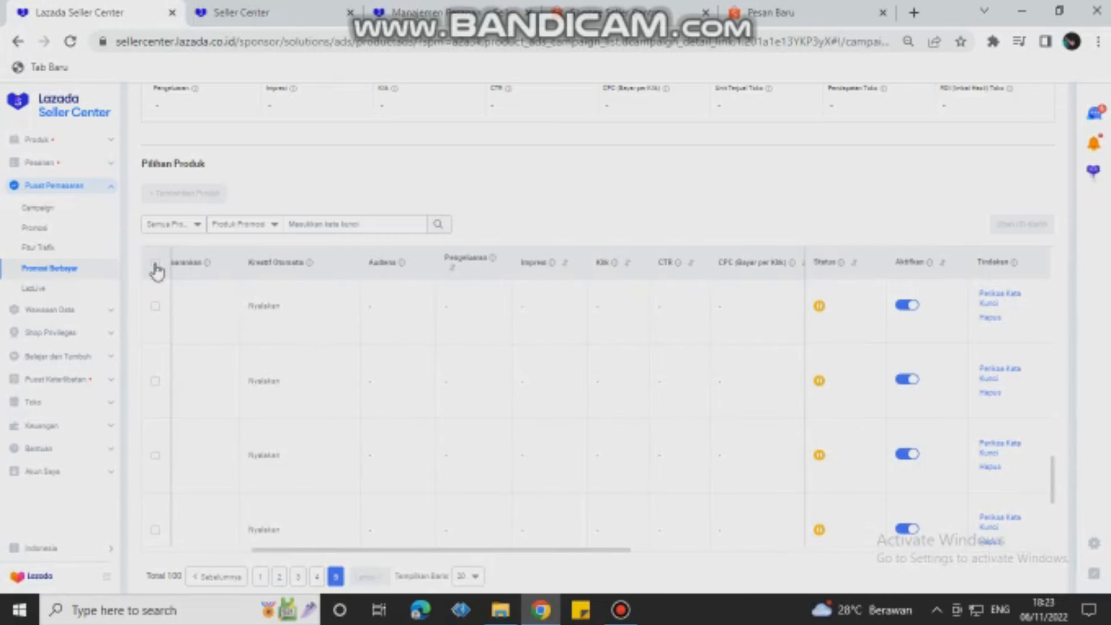
pyautogui.click(155, 264)
pyautogui.click(1018, 226)
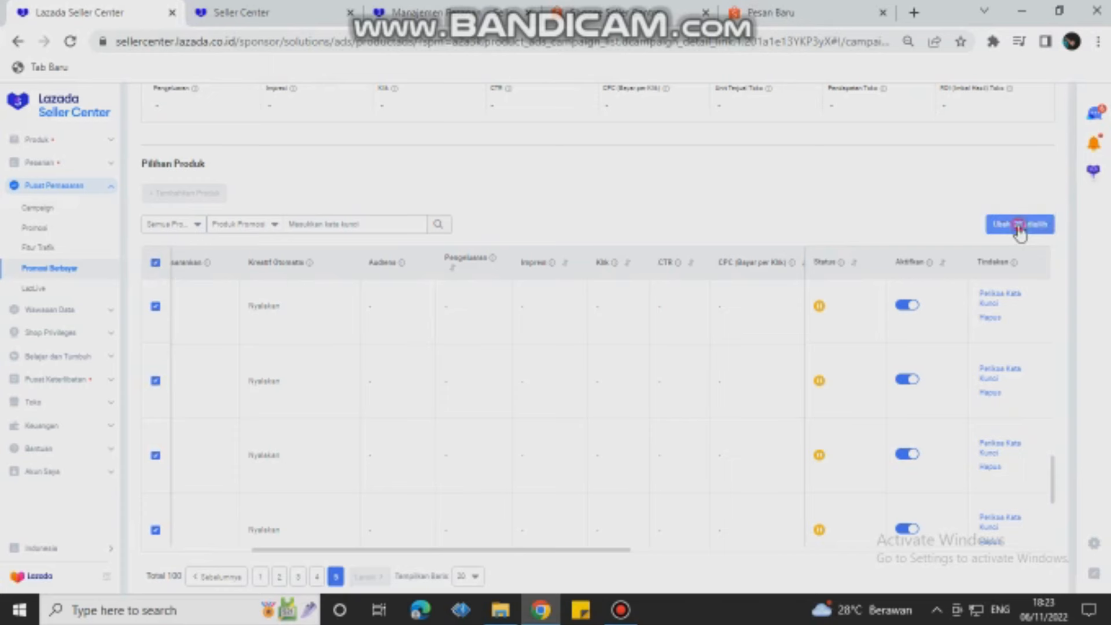
pyautogui.click(1013, 271)
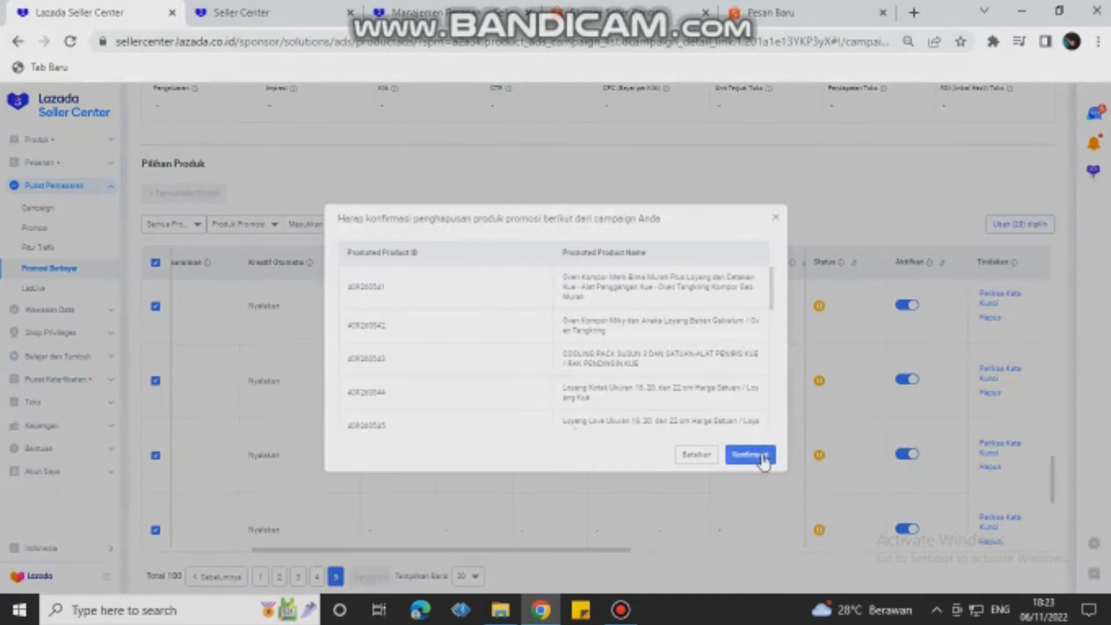
pyautogui.click(763, 460)
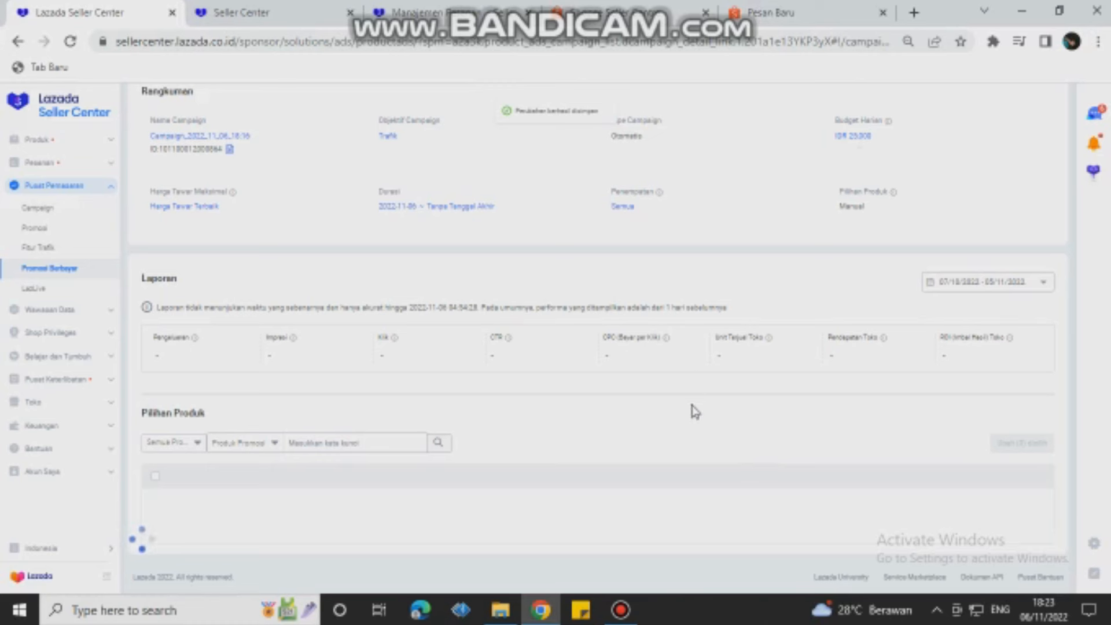
# Step: Look through the remaining promoted products and open page 3 of the product list
pyautogui.scroll(-3, 697, 411)
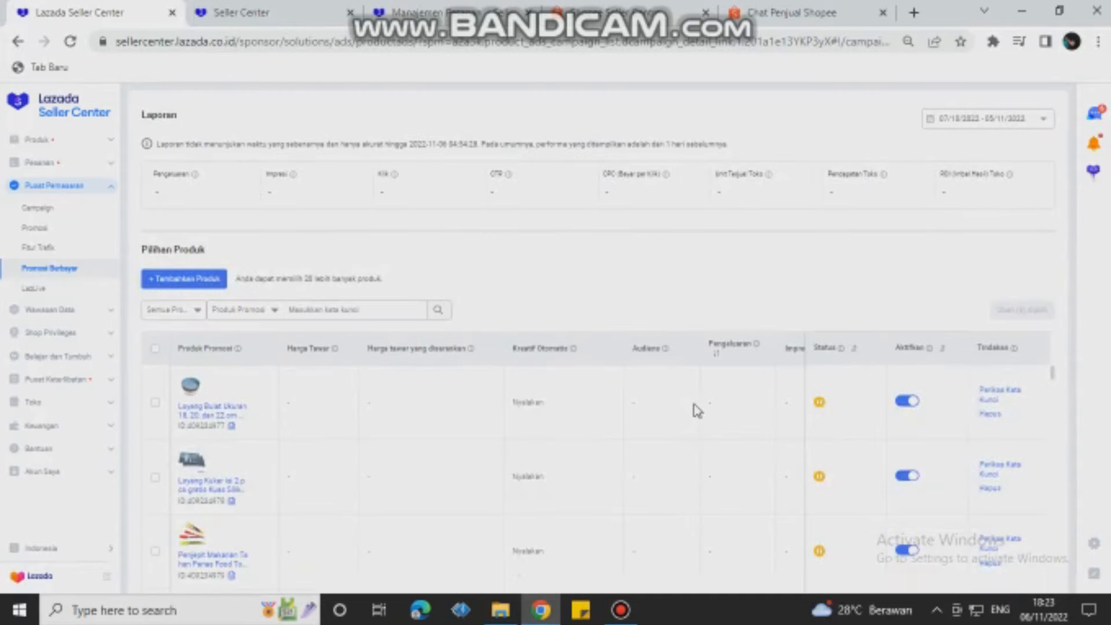
pyautogui.scroll(-2, 696, 410)
pyautogui.scroll(-2, 1059, 410)
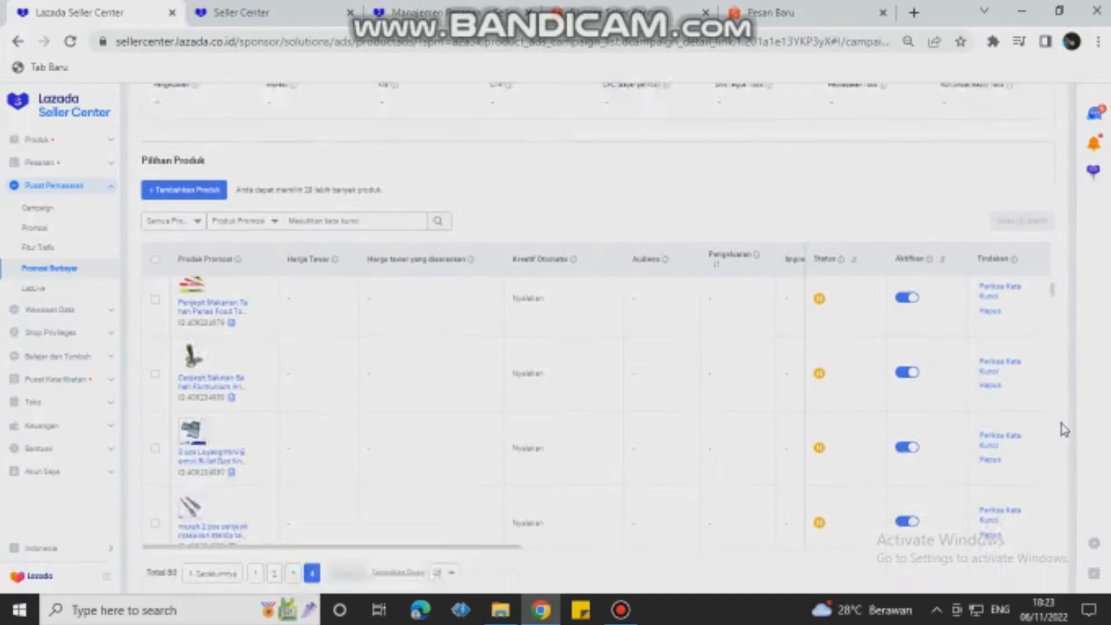
pyautogui.scroll(-1, 1063, 430)
pyautogui.moveTo(504, 499); pyautogui.dragTo(422, 503)
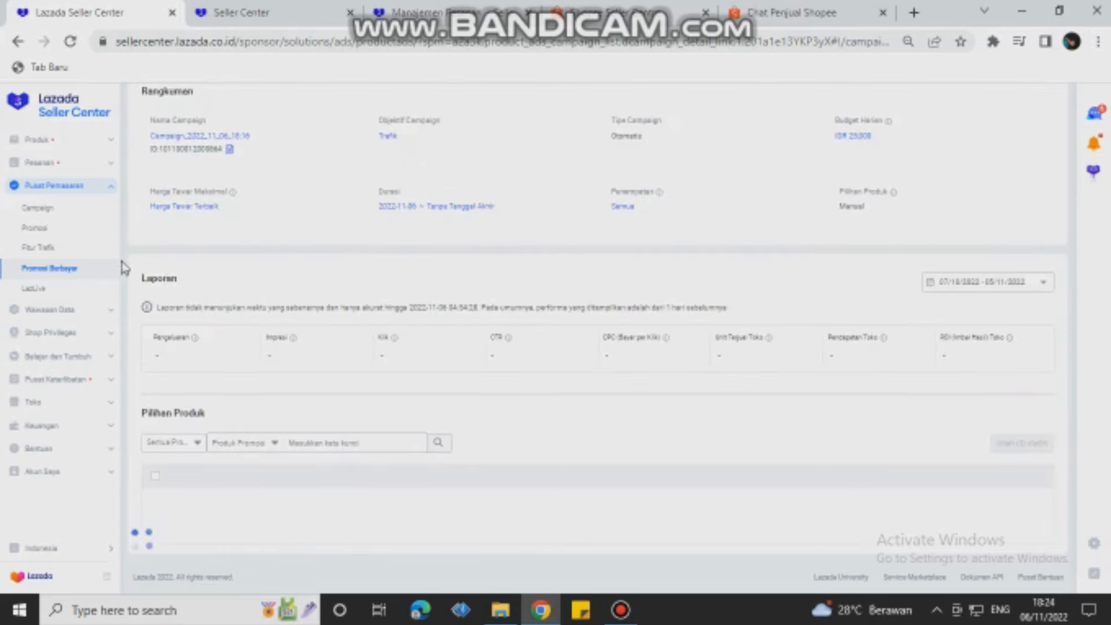
# Step: Go back to the paid promotion overview and open Promosi Produk campaign management at the running campaign lists
pyautogui.click(76, 271)
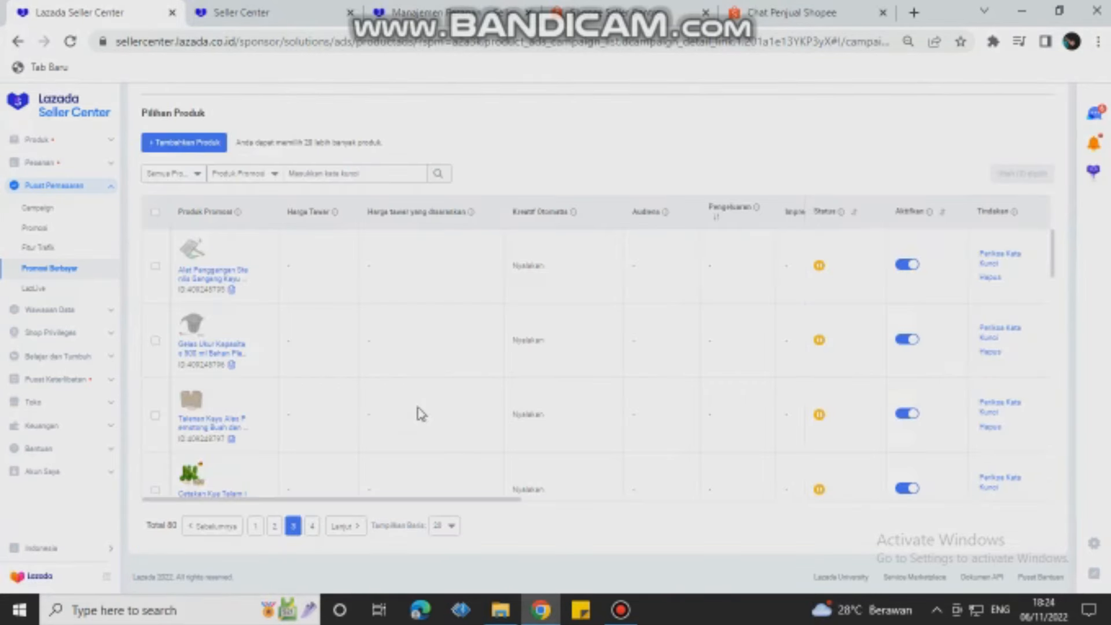
pyautogui.click(62, 272)
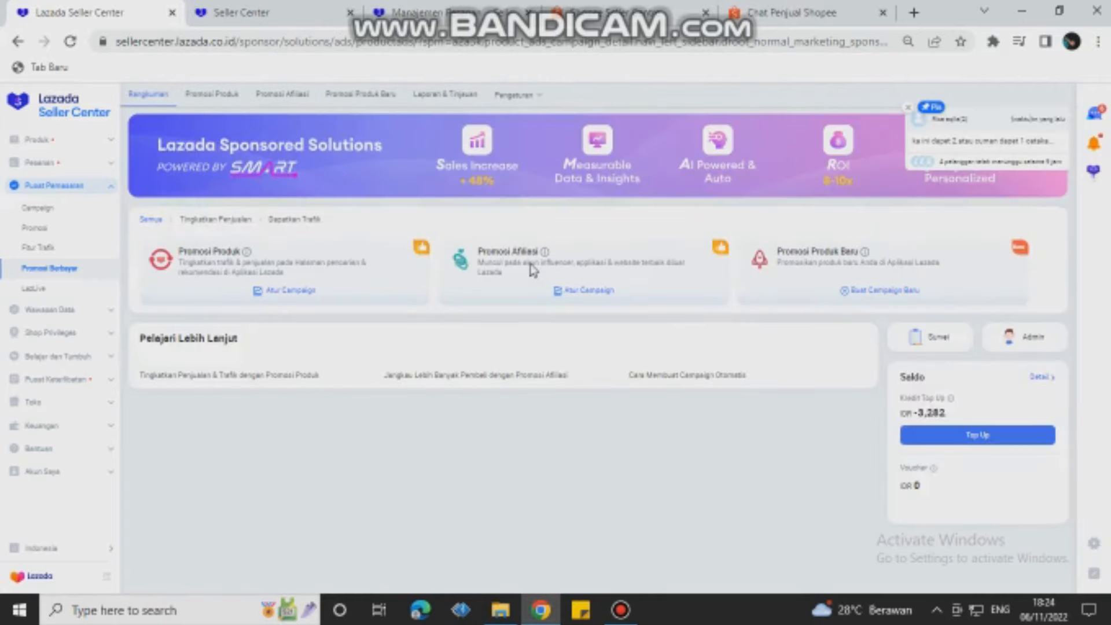
pyautogui.scroll(-2, 534, 272)
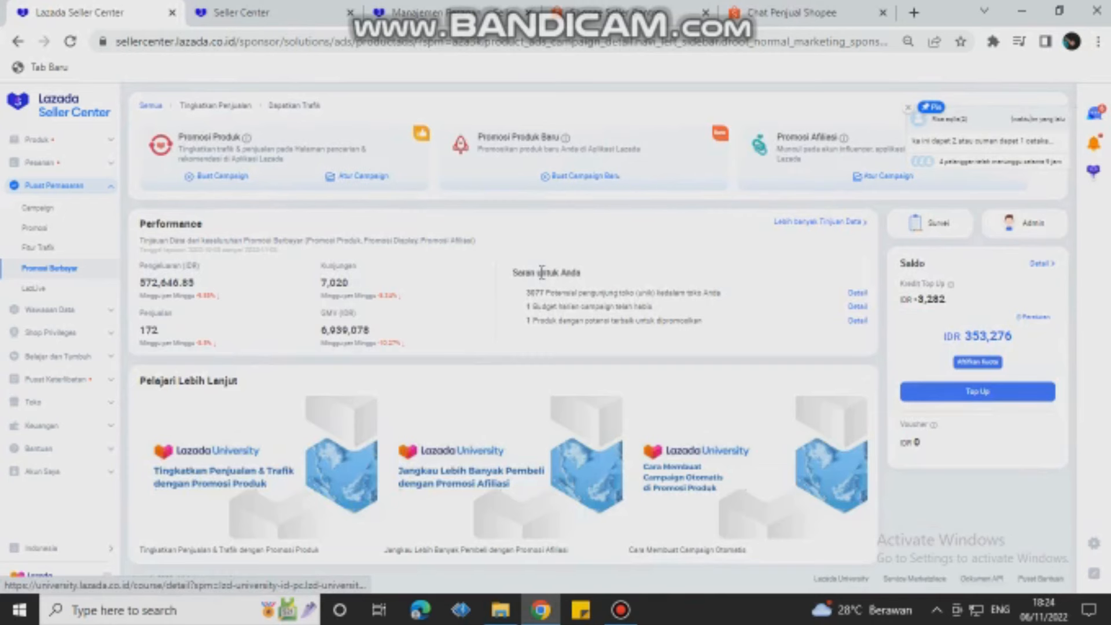
pyautogui.scroll(1, 541, 272)
pyautogui.scroll(2, 324, 225)
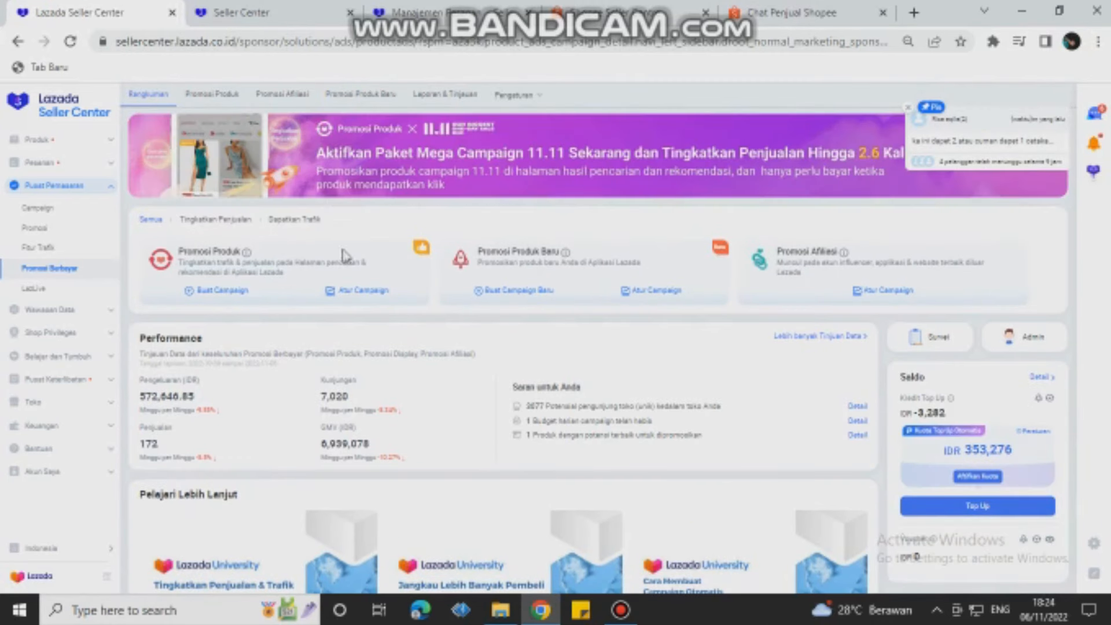
pyautogui.click(354, 292)
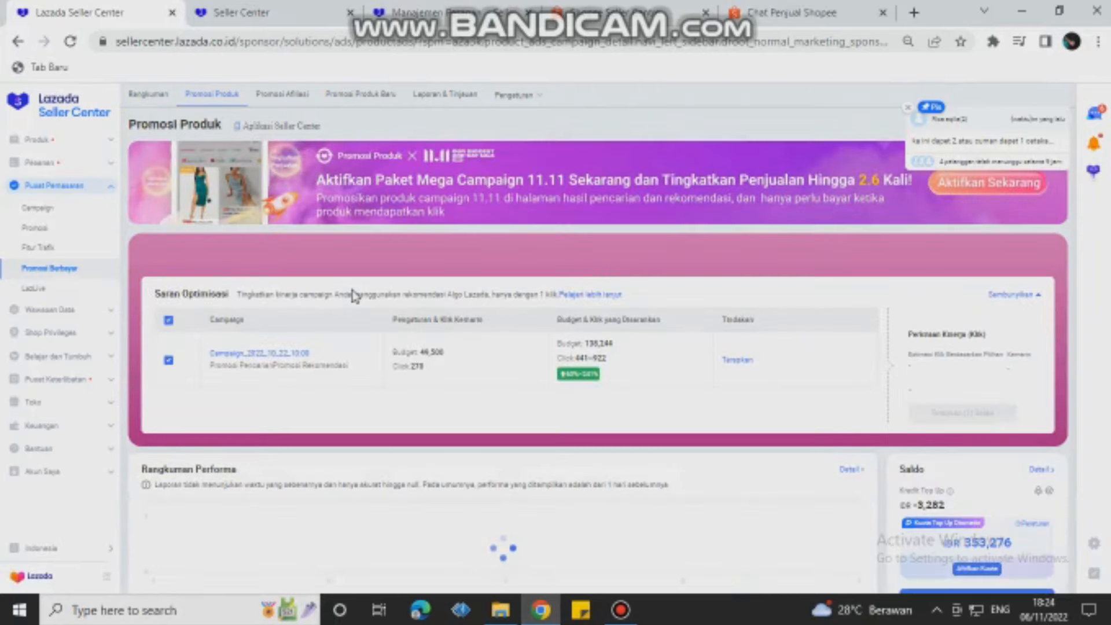
pyautogui.scroll(-4, 598, 290)
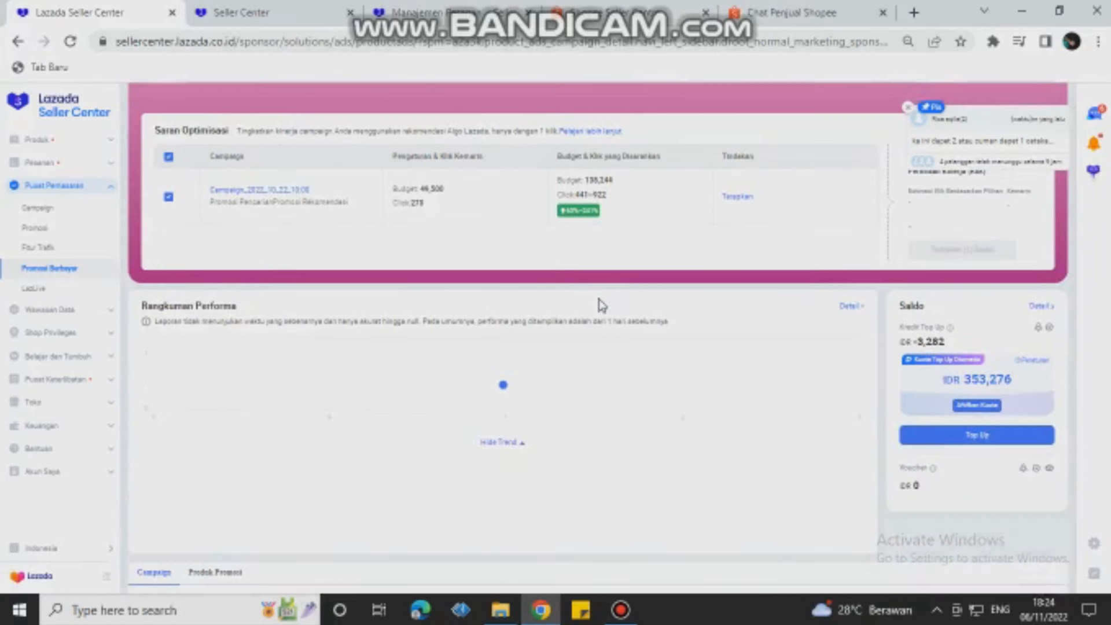
pyautogui.scroll(-7, 600, 305)
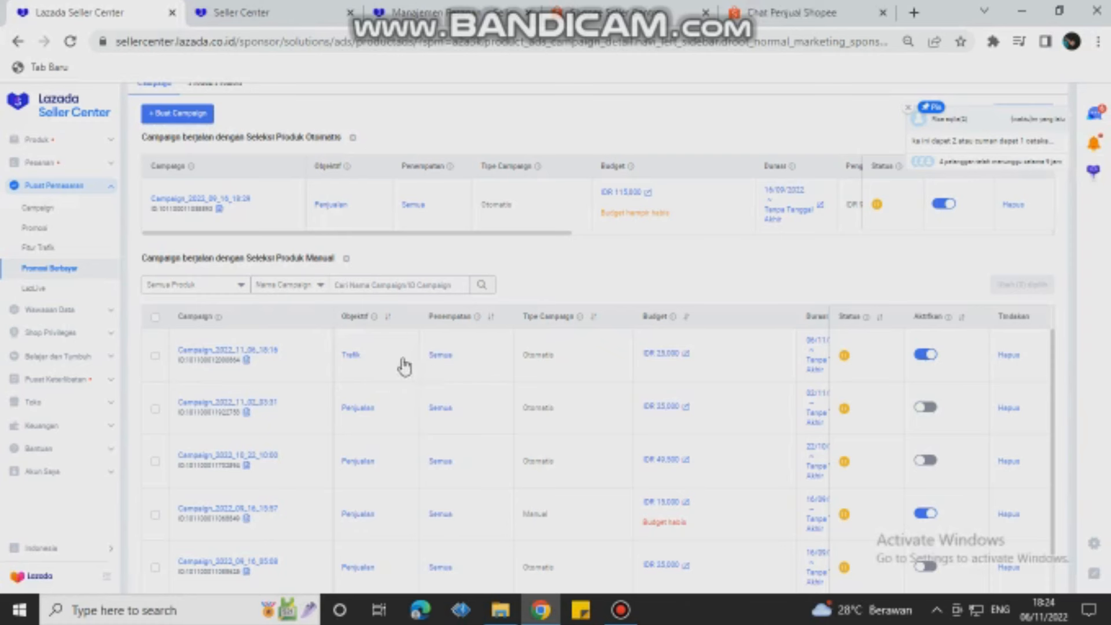
# Step: Change the newest manual-selection campaign's objective to Penjualan and apply it
pyautogui.click(352, 357)
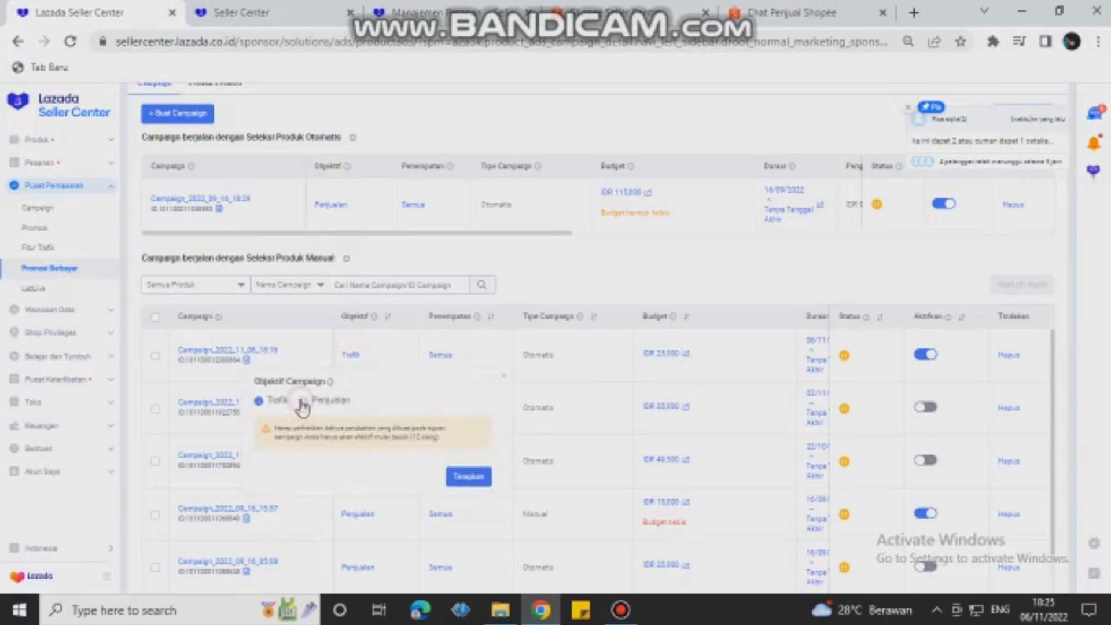
pyautogui.click(301, 407)
pyautogui.click(468, 476)
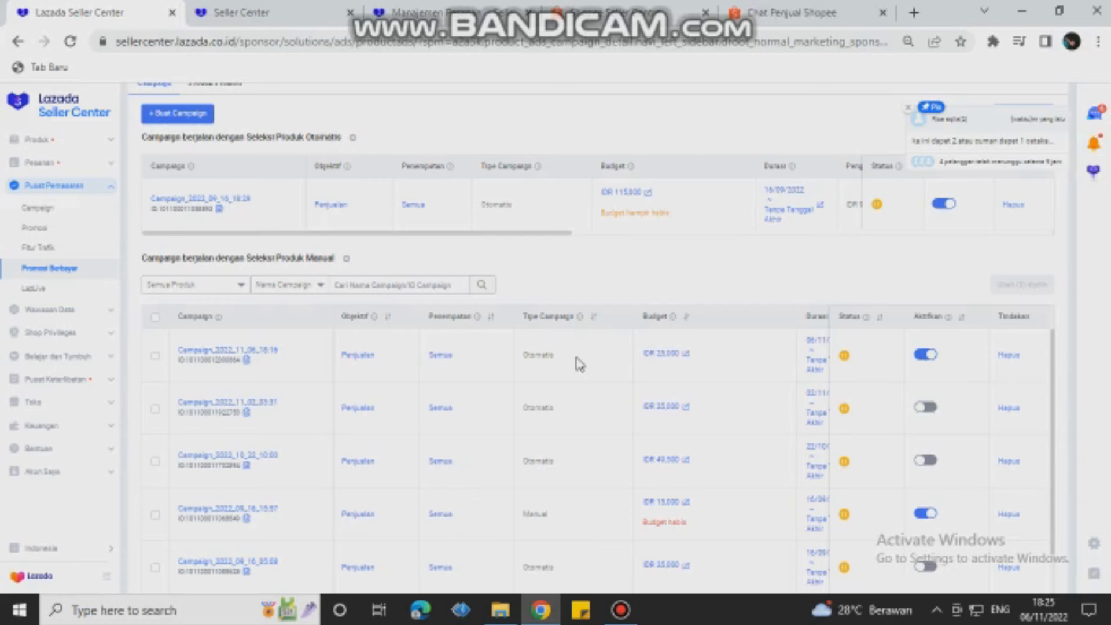
# Step: Set the newest manual-selection campaign's budget to IDR 75,000 and apply it
pyautogui.click(686, 356)
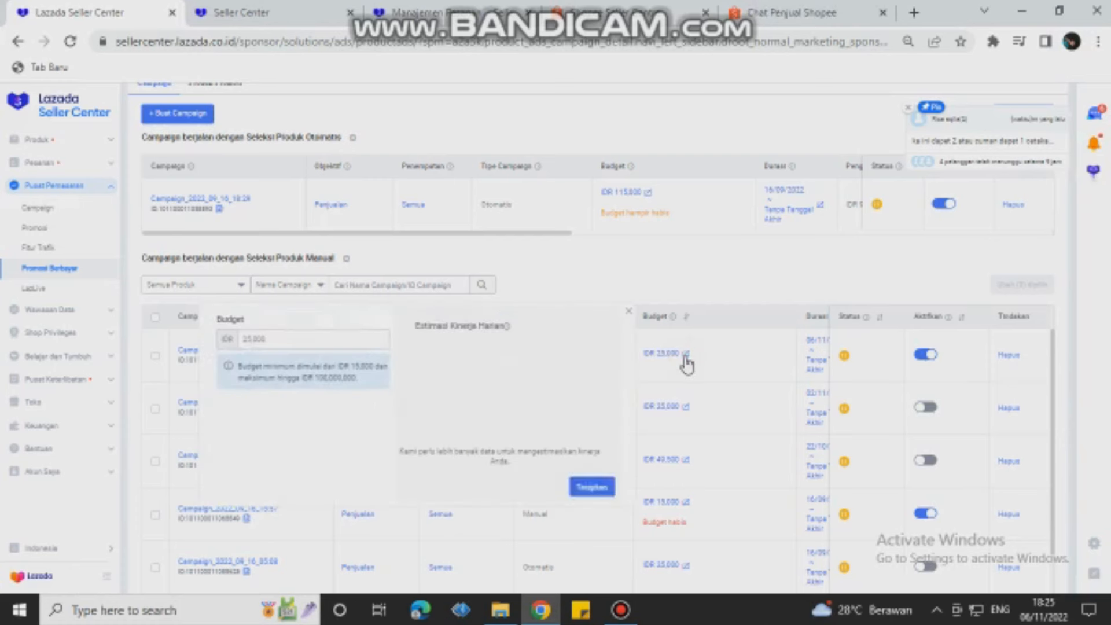
pyautogui.moveTo(298, 287); pyautogui.dragTo(227, 303)
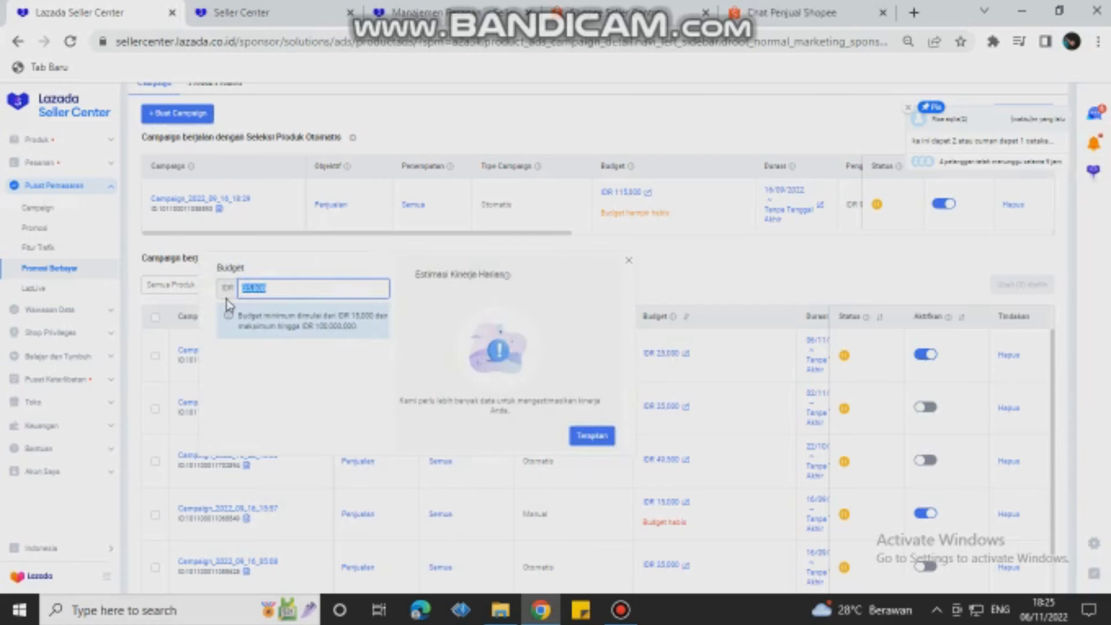
pyautogui.write('73000')
pyautogui.click(581, 436)
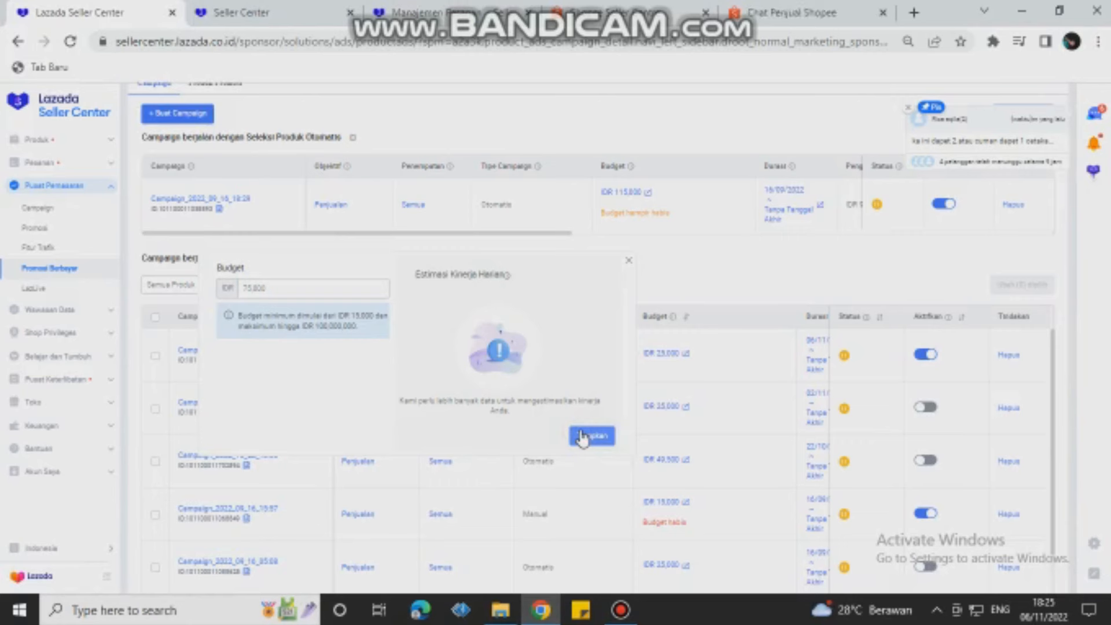
pyautogui.click(581, 436)
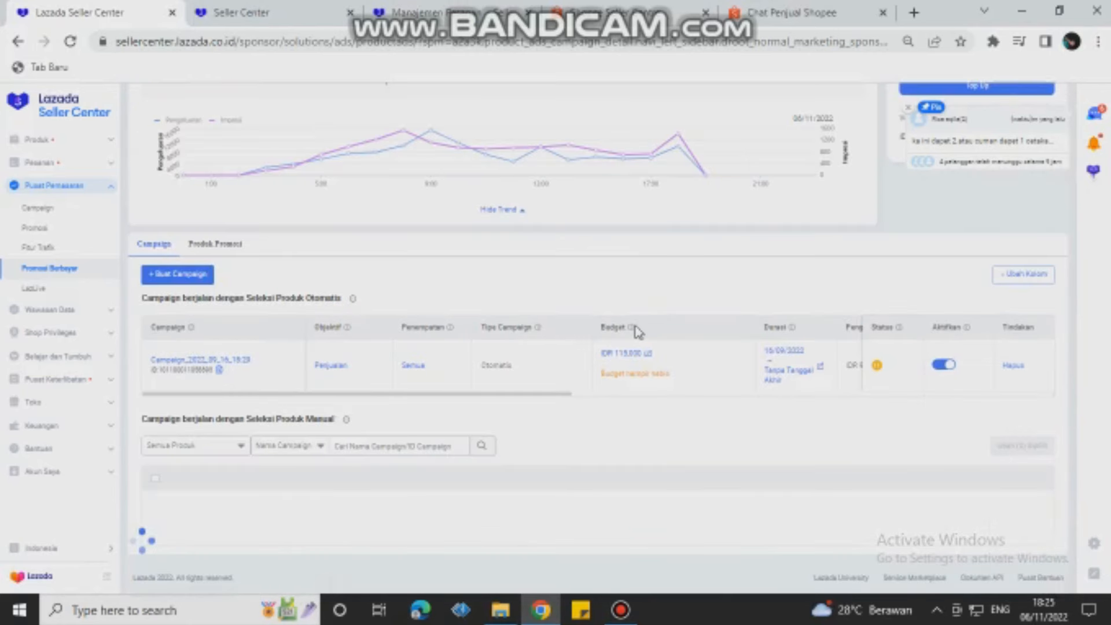
# Step: Delete the newest manual-selection campaign, confirm the deletion and check the remaining campaign list
pyautogui.scroll(-3, 650, 330)
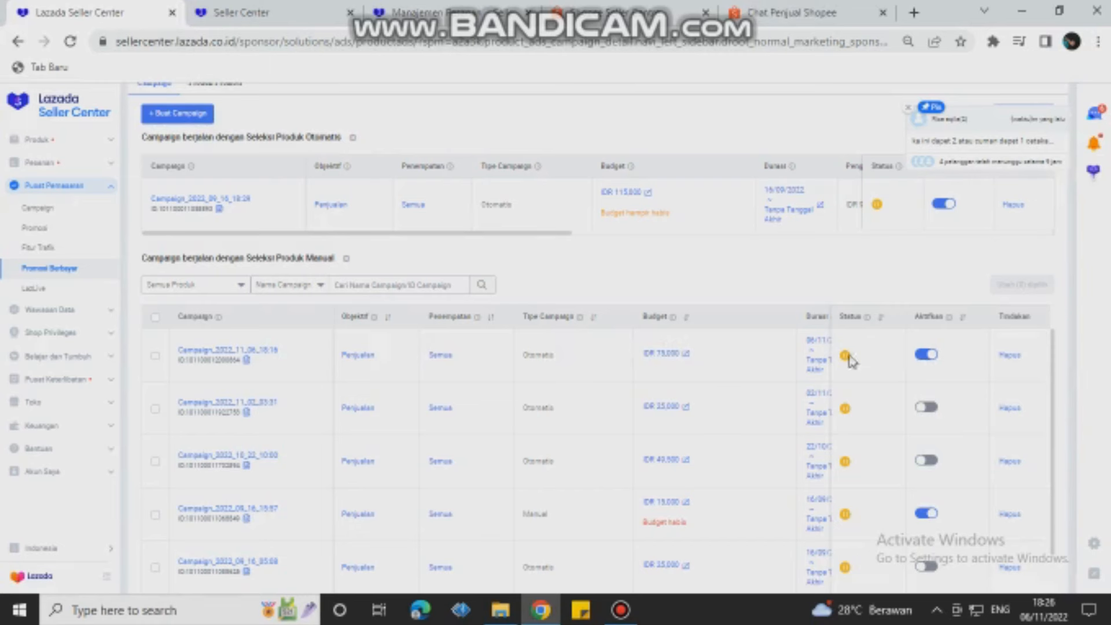
pyautogui.click(1008, 356)
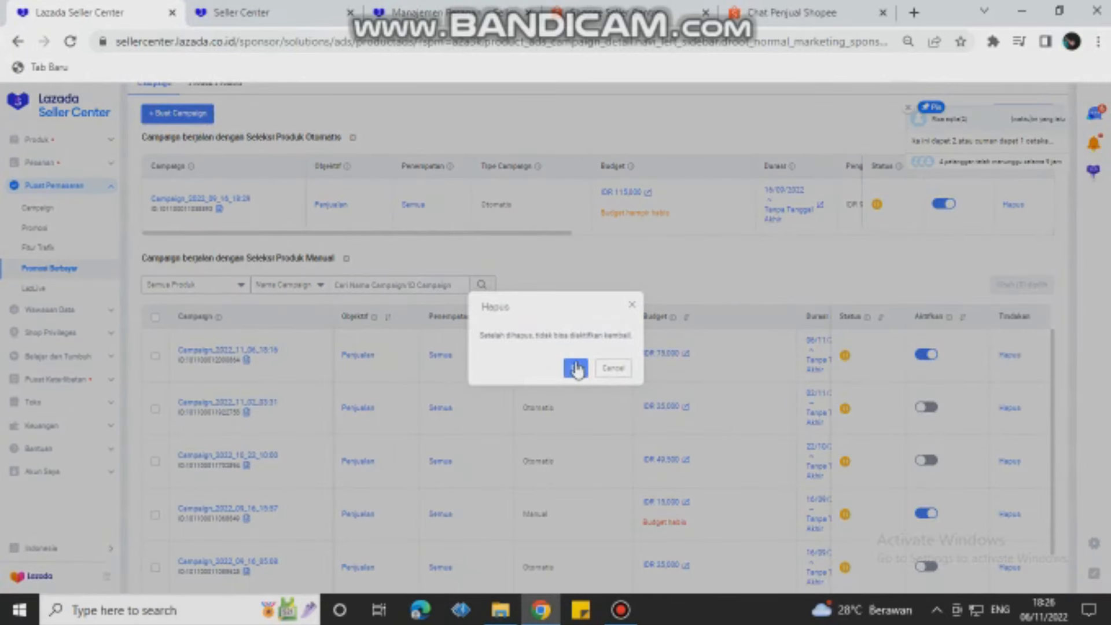
pyautogui.click(576, 368)
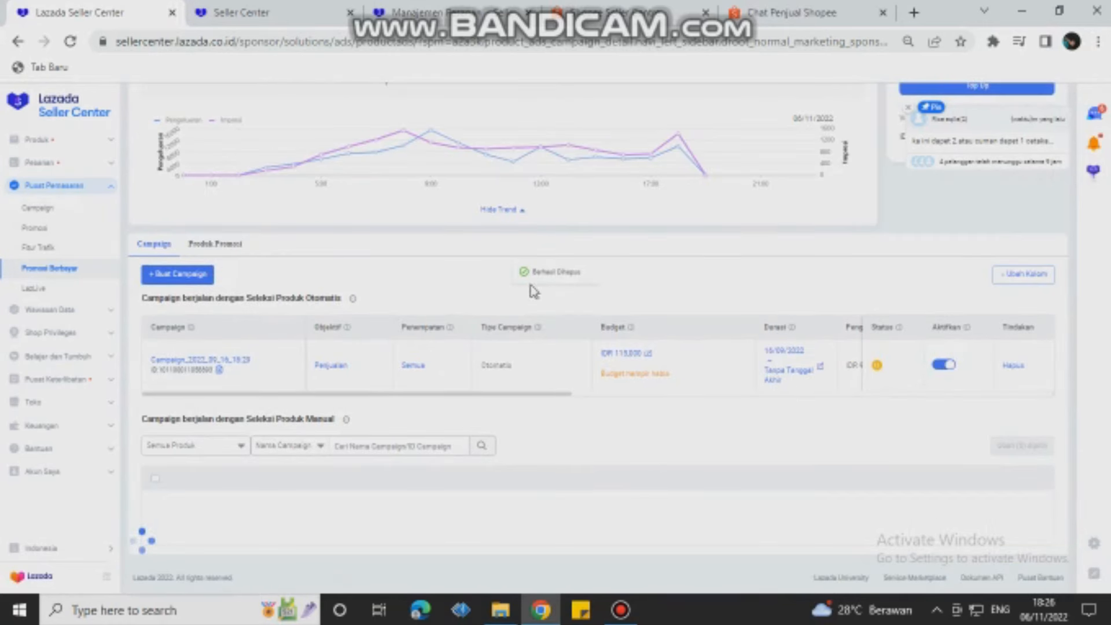
pyautogui.scroll(-4, 572, 299)
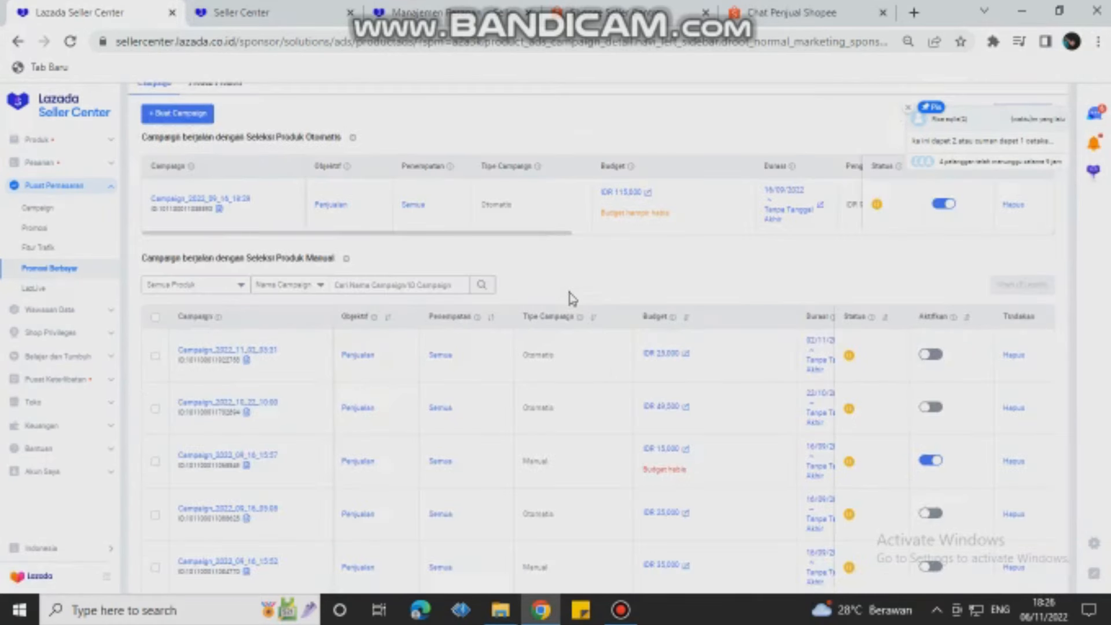
pyautogui.scroll(-1, 599, 300)
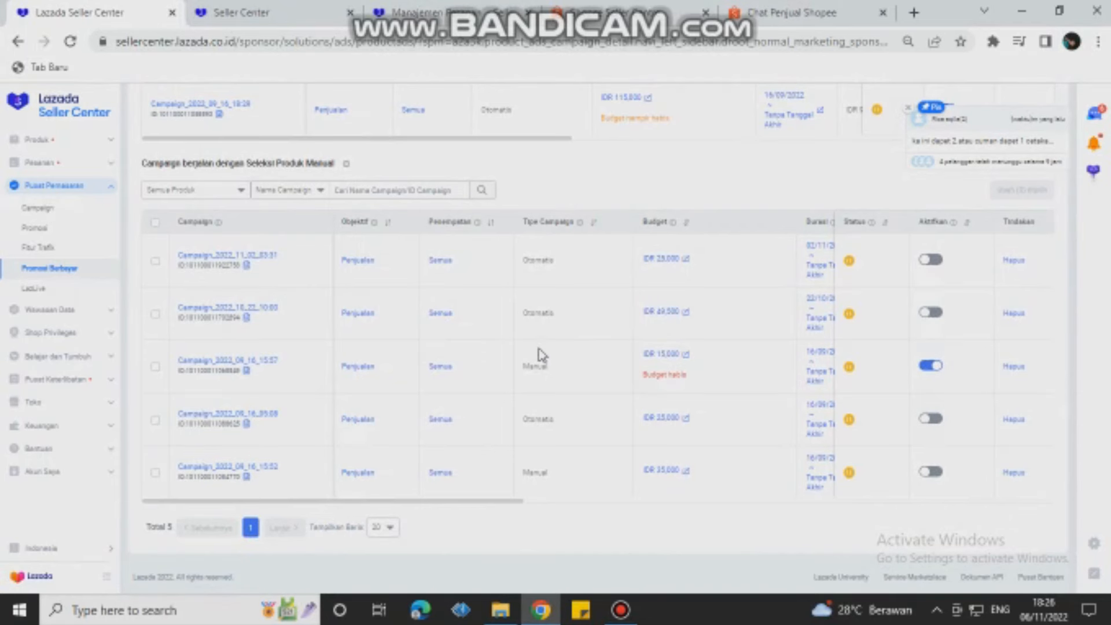
pyautogui.scroll(3, 538, 354)
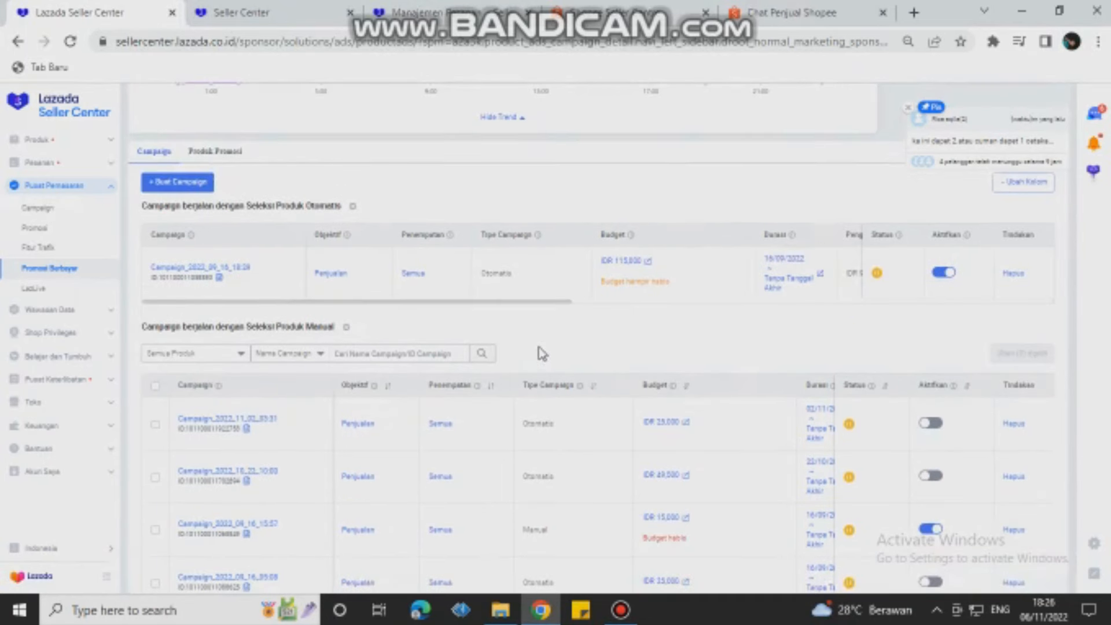